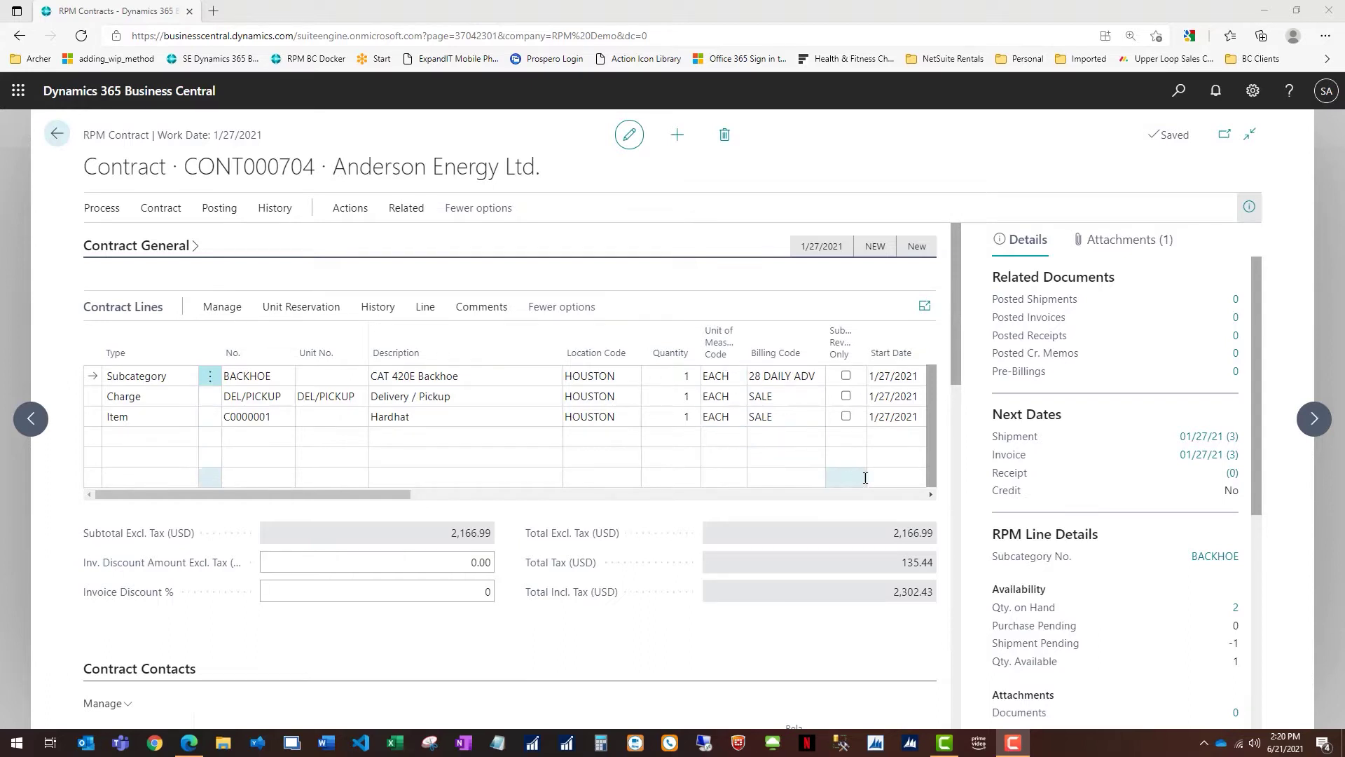
pyautogui.moveTo(991, 414); pyautogui.dragTo(1064, 414)
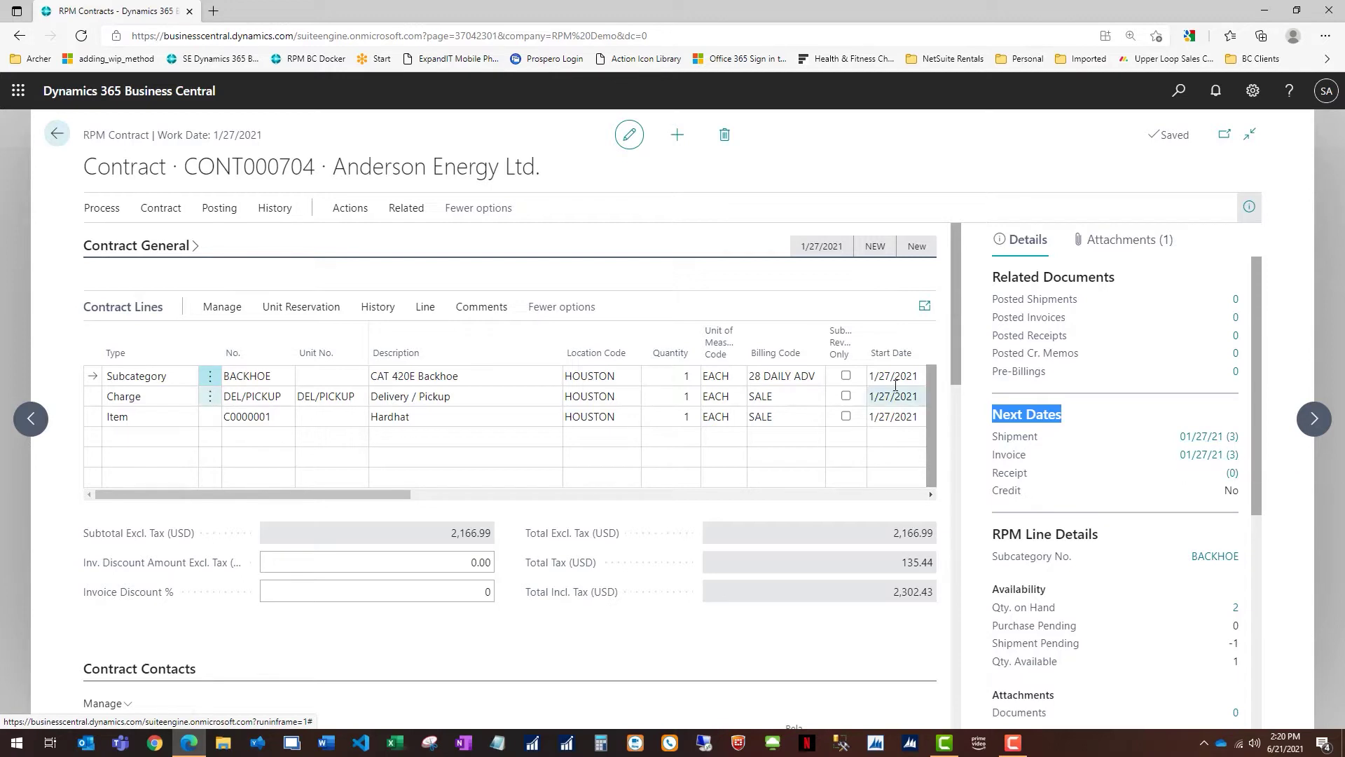
pyautogui.click(671, 224)
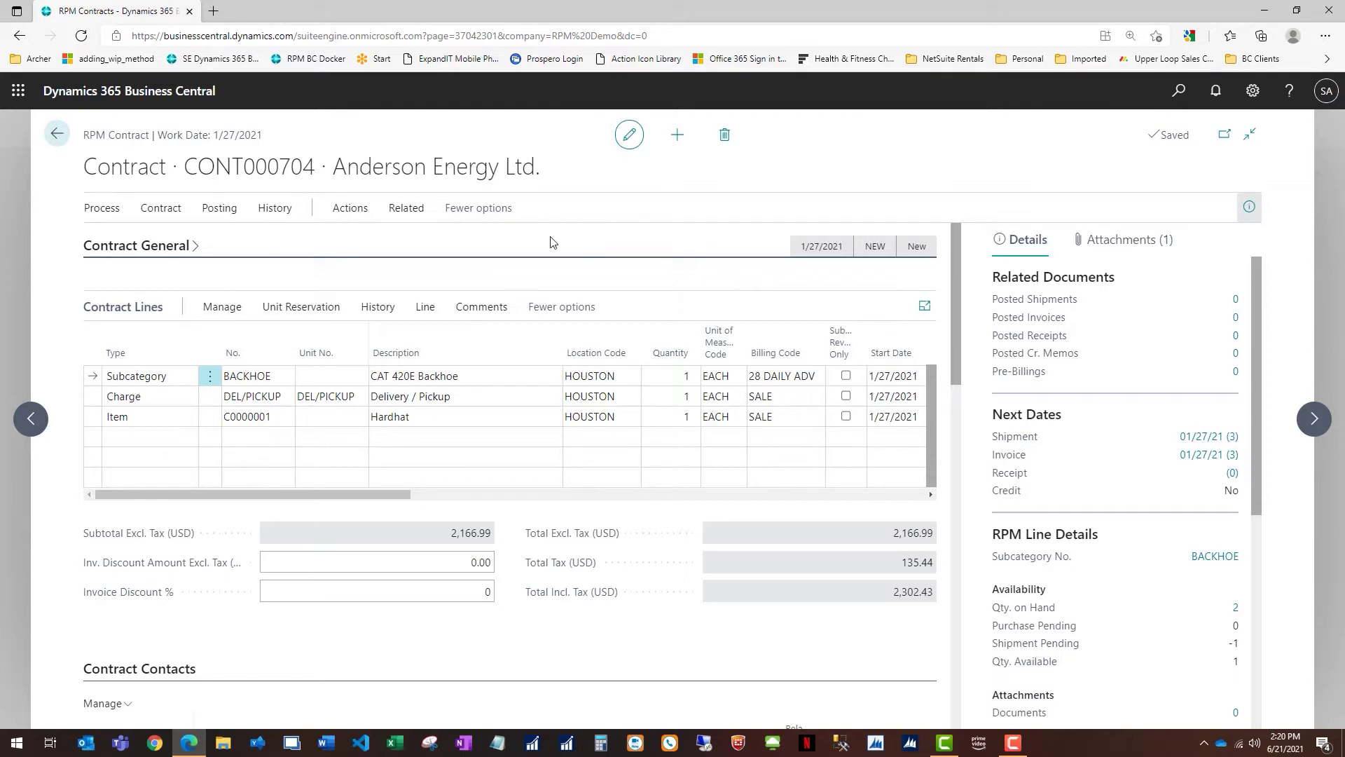
# Step: Preview the contract's pick ticket with the existing report options, examine its lines, and close the report
pyautogui.click(347, 210)
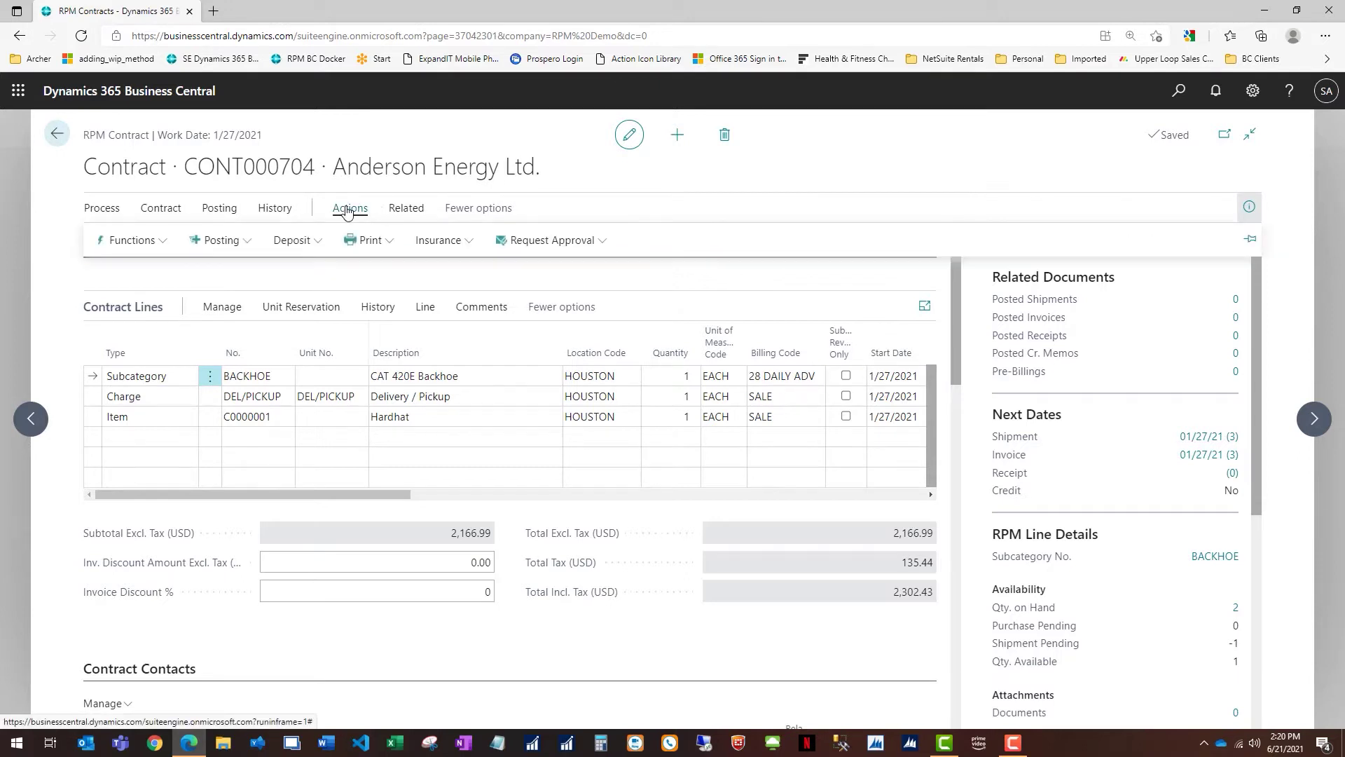
pyautogui.click(372, 238)
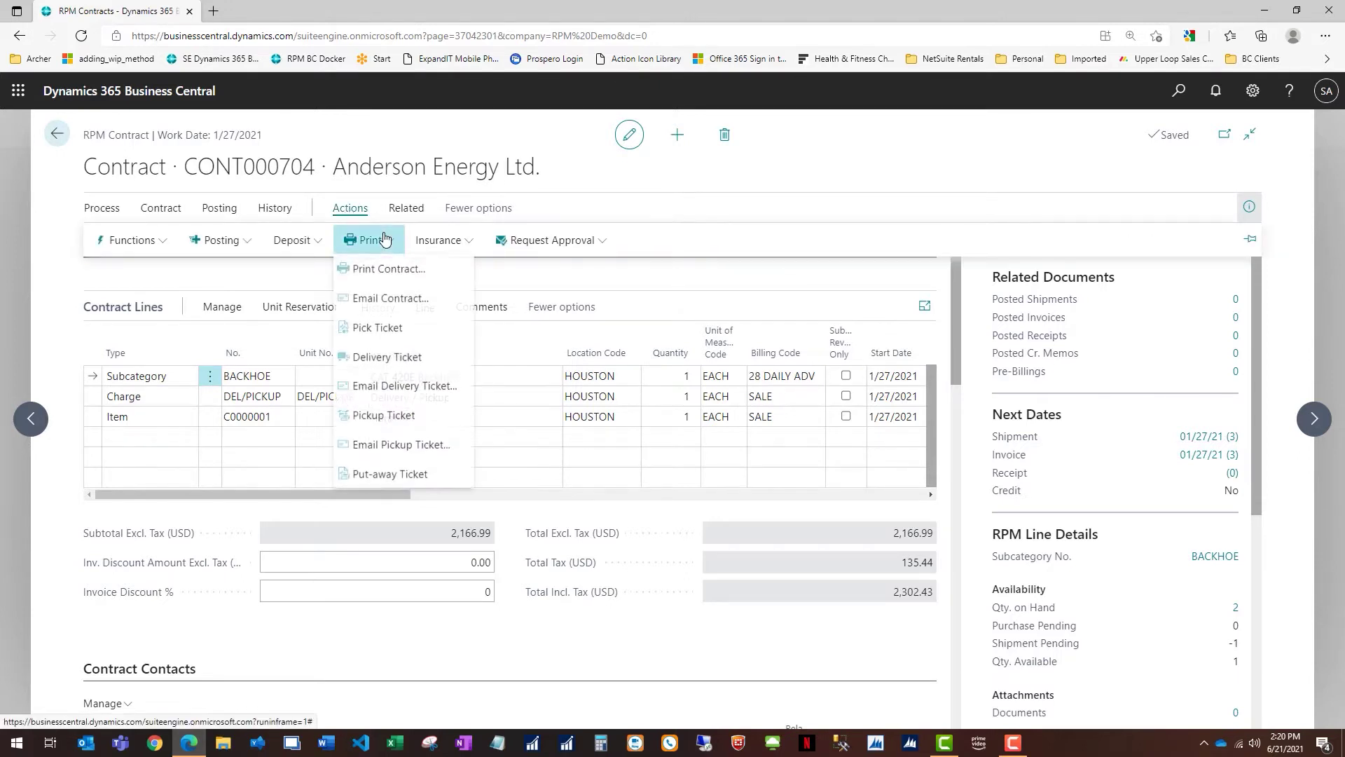
pyautogui.click(378, 335)
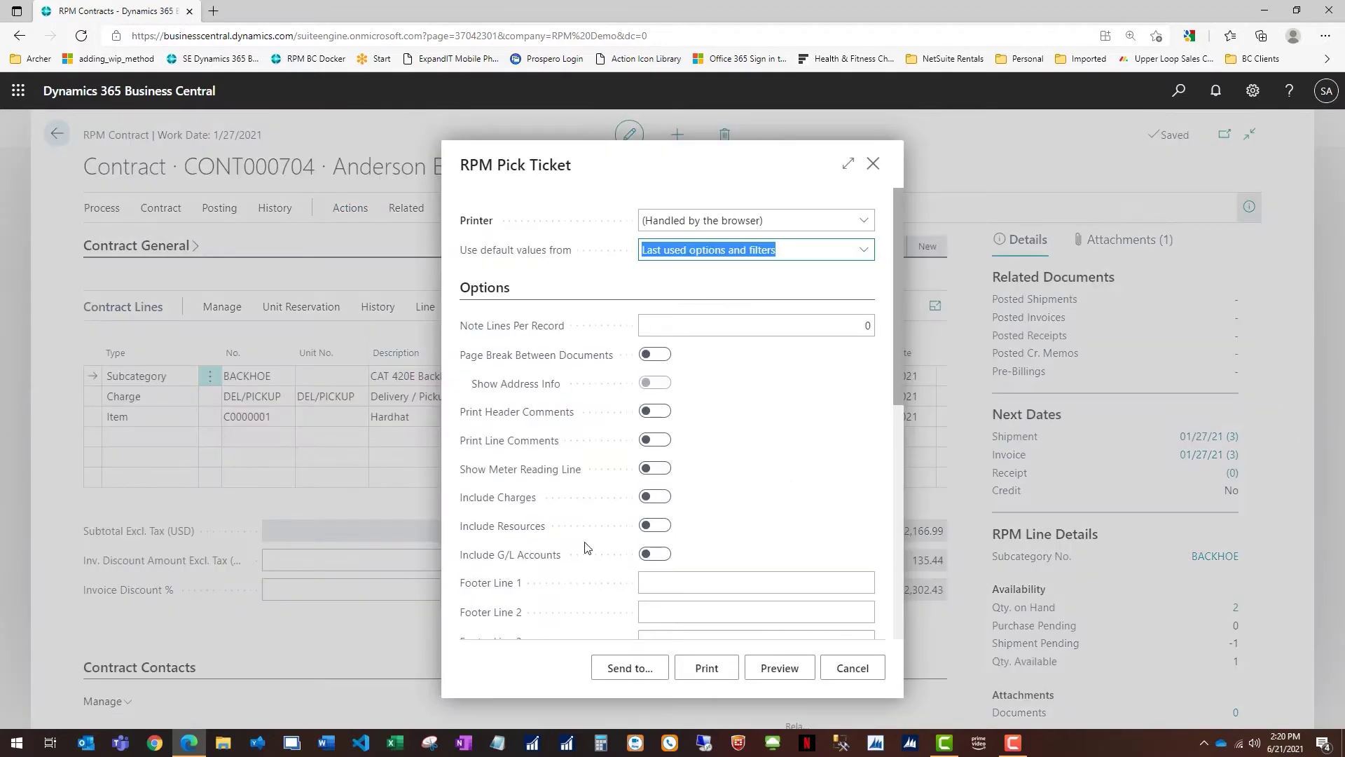
pyautogui.click(774, 669)
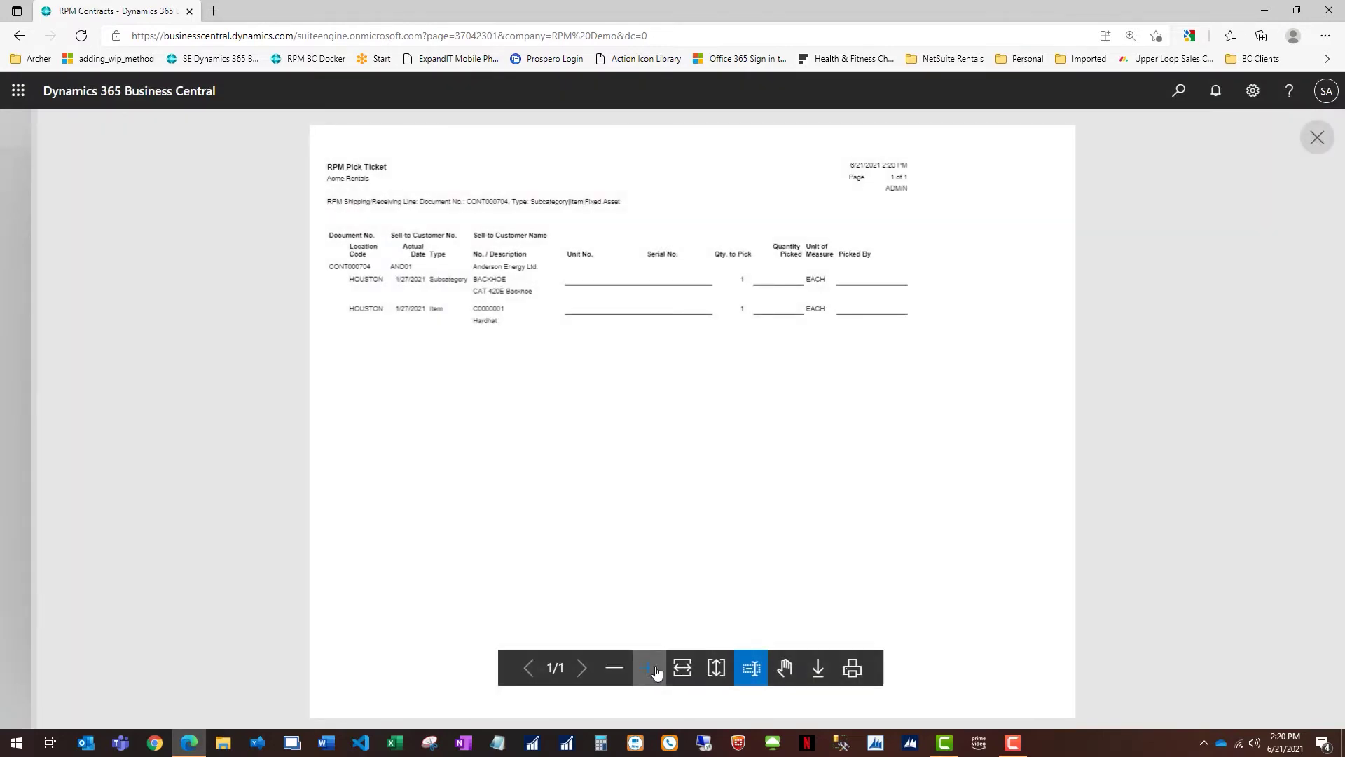
pyautogui.click(671, 669)
pyautogui.scroll(3, 721, 496)
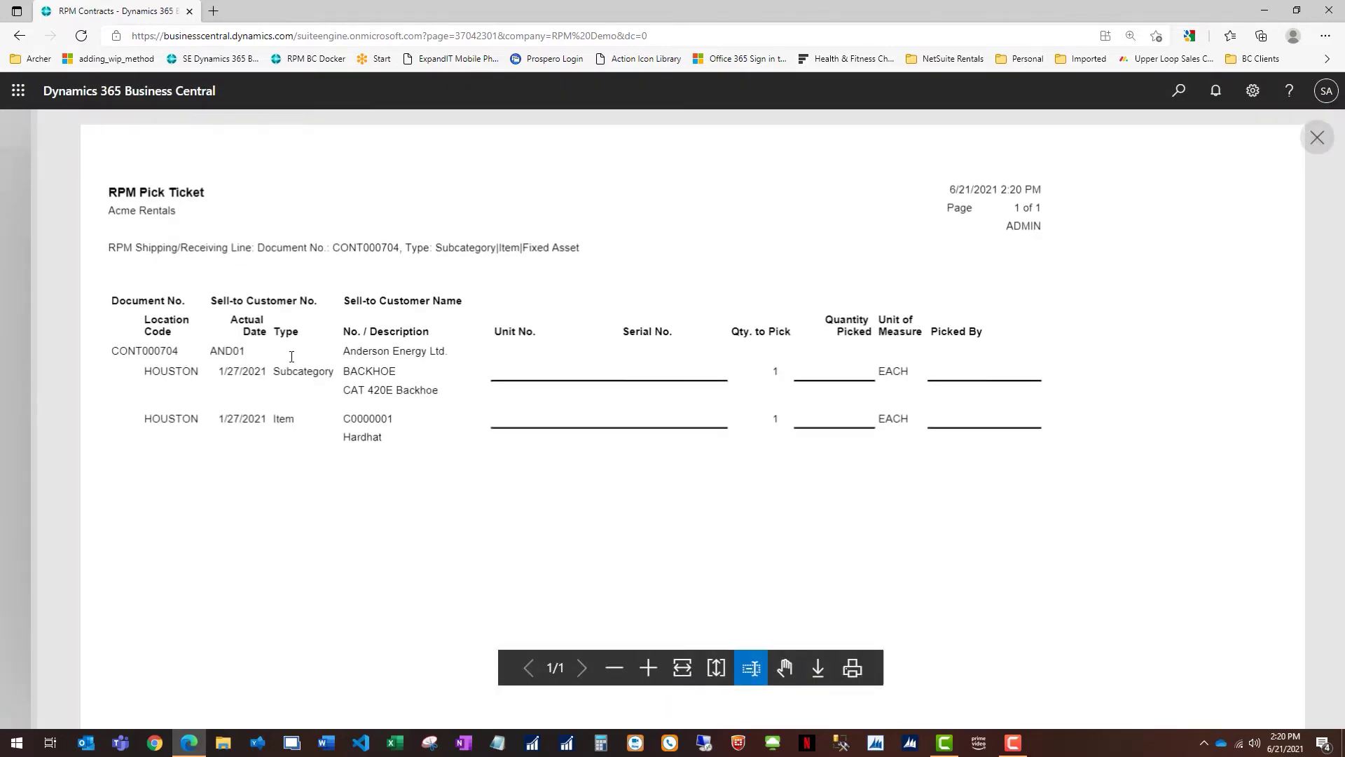
pyautogui.click(1317, 135)
pyautogui.click(873, 166)
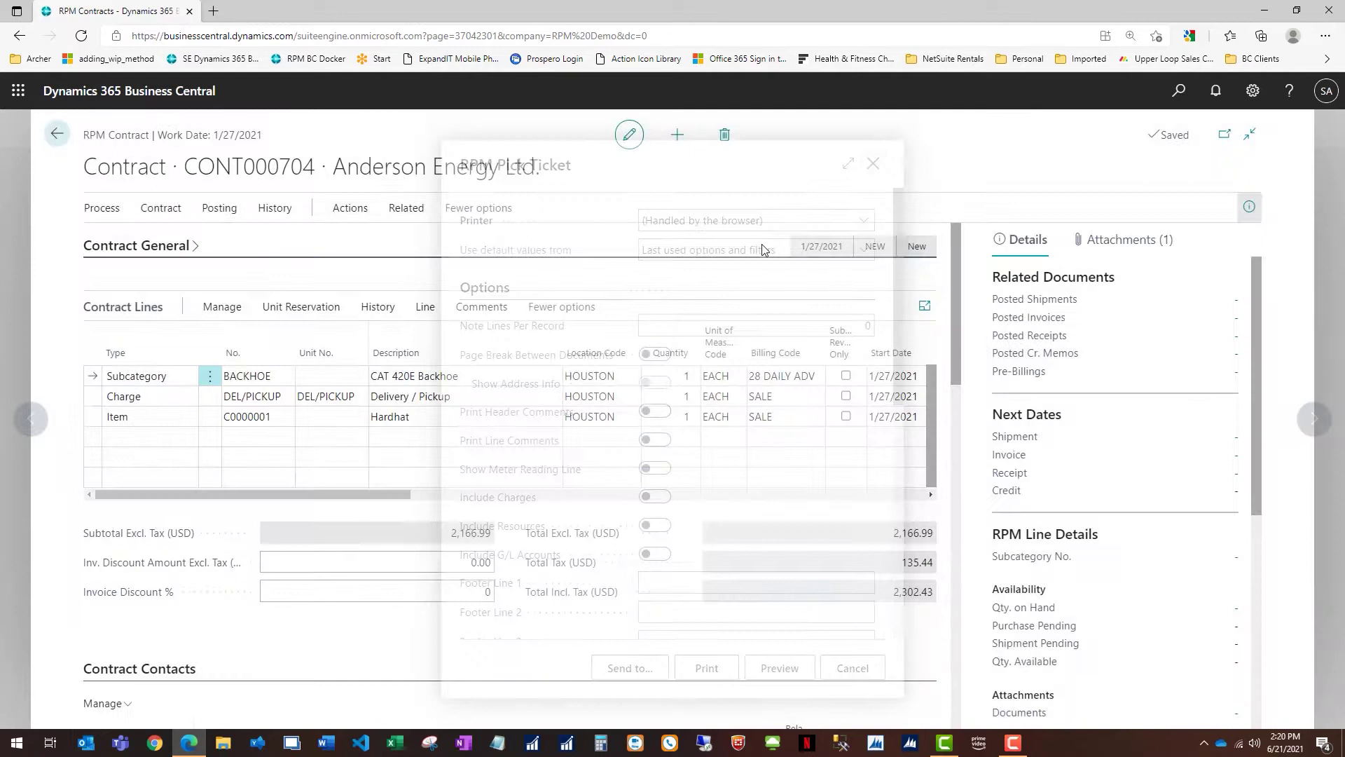
# Step: Open the contract's shipping/receiving lines and assign unit BH 10001 to the BACKHOE subcategory line
pyautogui.click(102, 208)
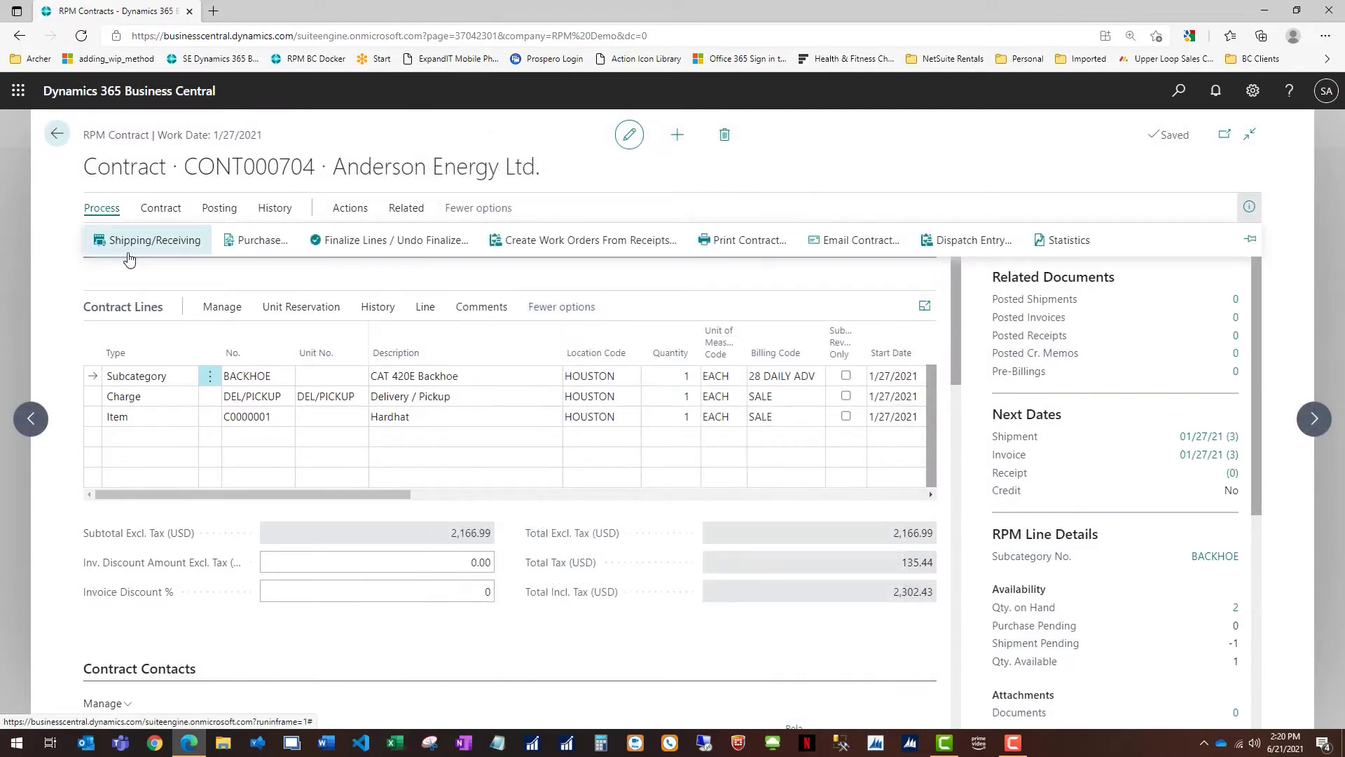
pyautogui.click(159, 241)
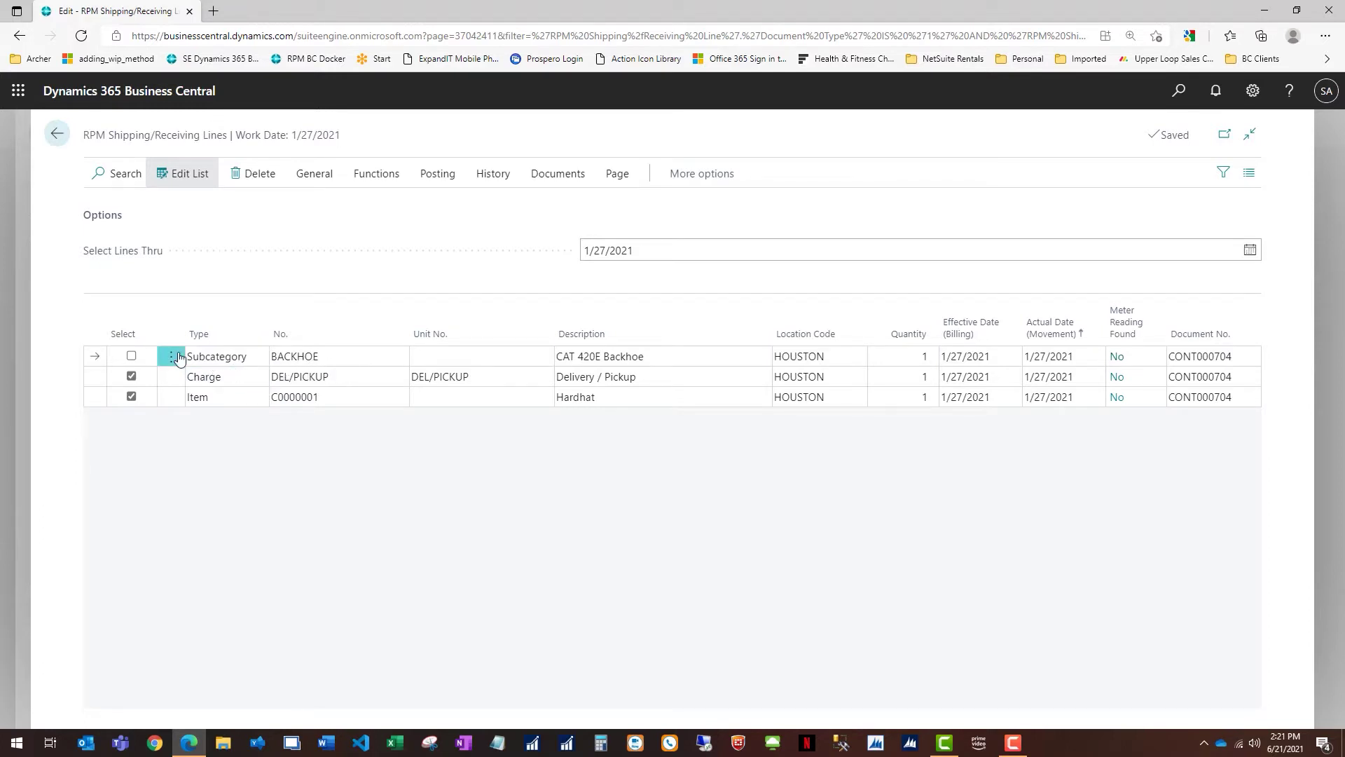
pyautogui.click(450, 354)
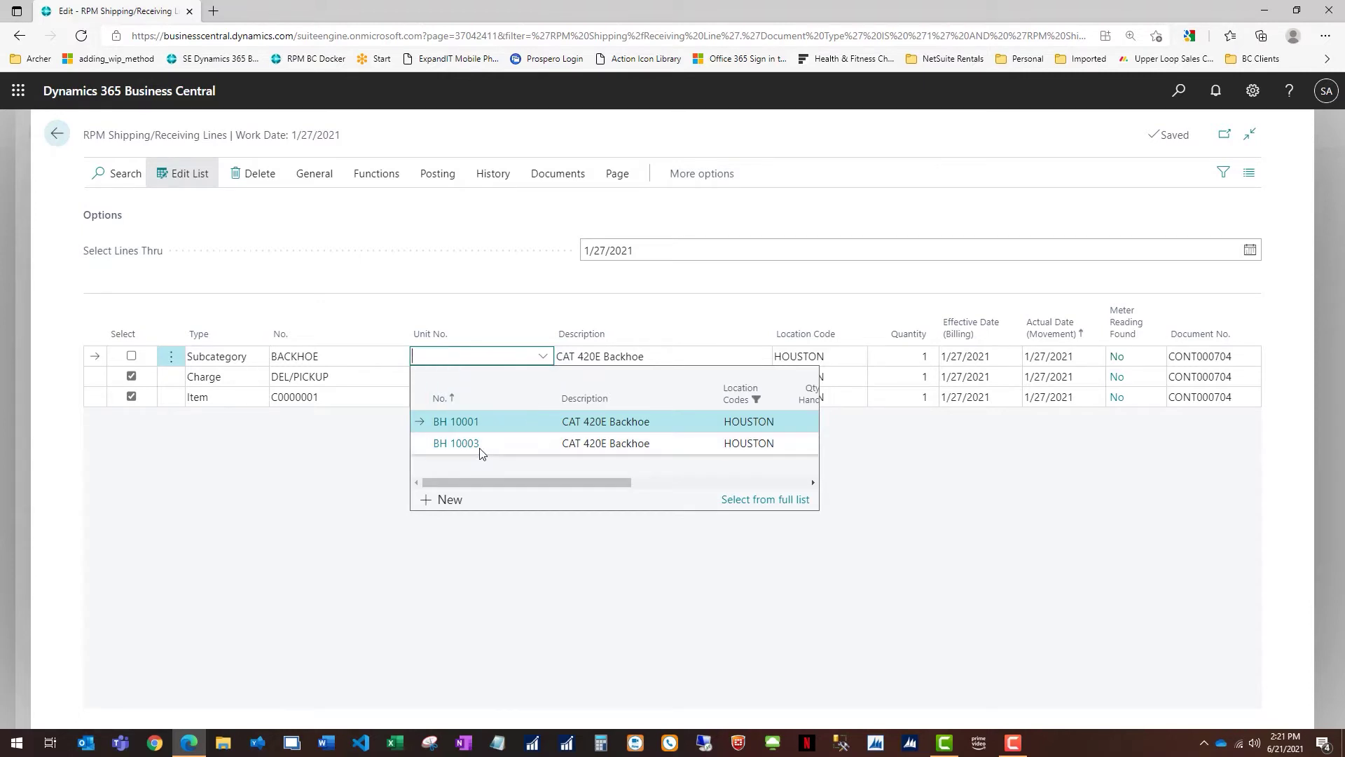
pyautogui.click(448, 422)
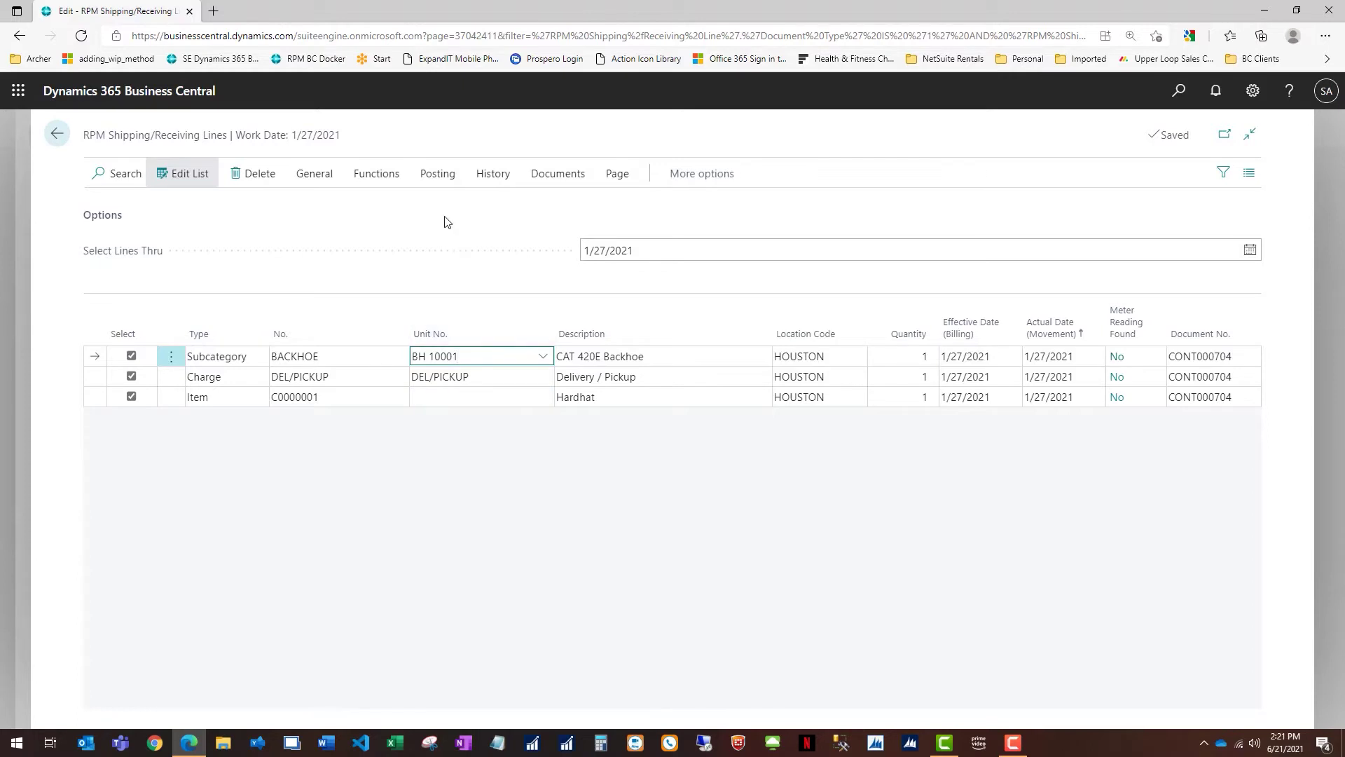
# Step: Try to post the shipment of the selected contract lines and dismiss the resulting message
pyautogui.click(437, 176)
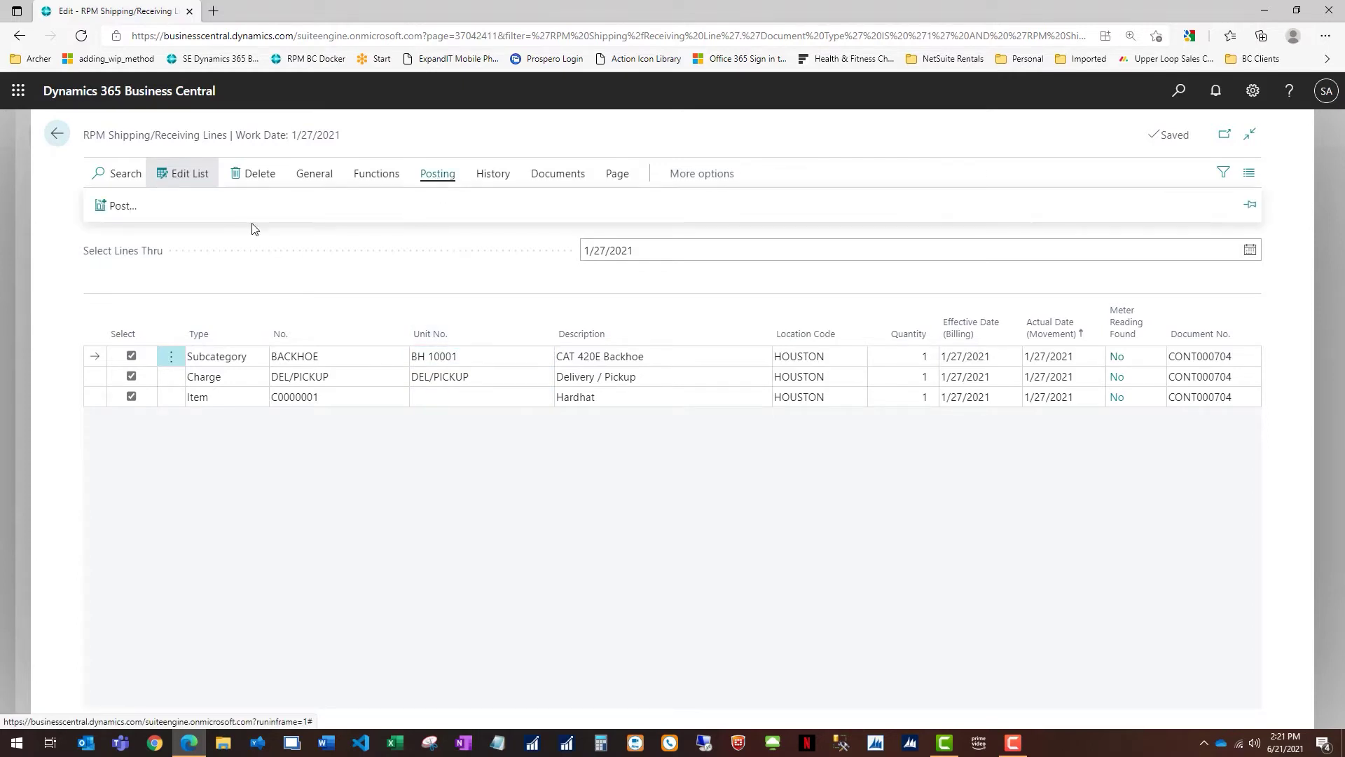
pyautogui.click(119, 208)
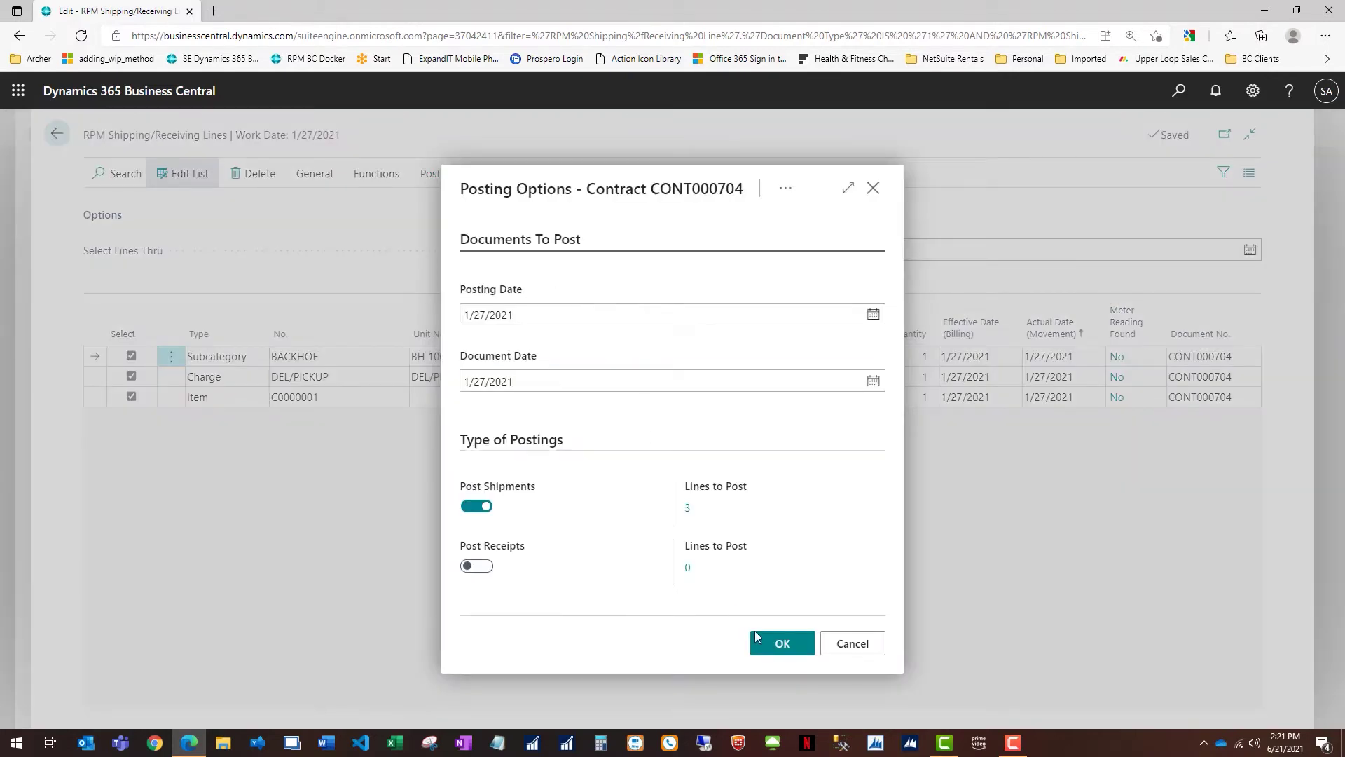
pyautogui.click(783, 645)
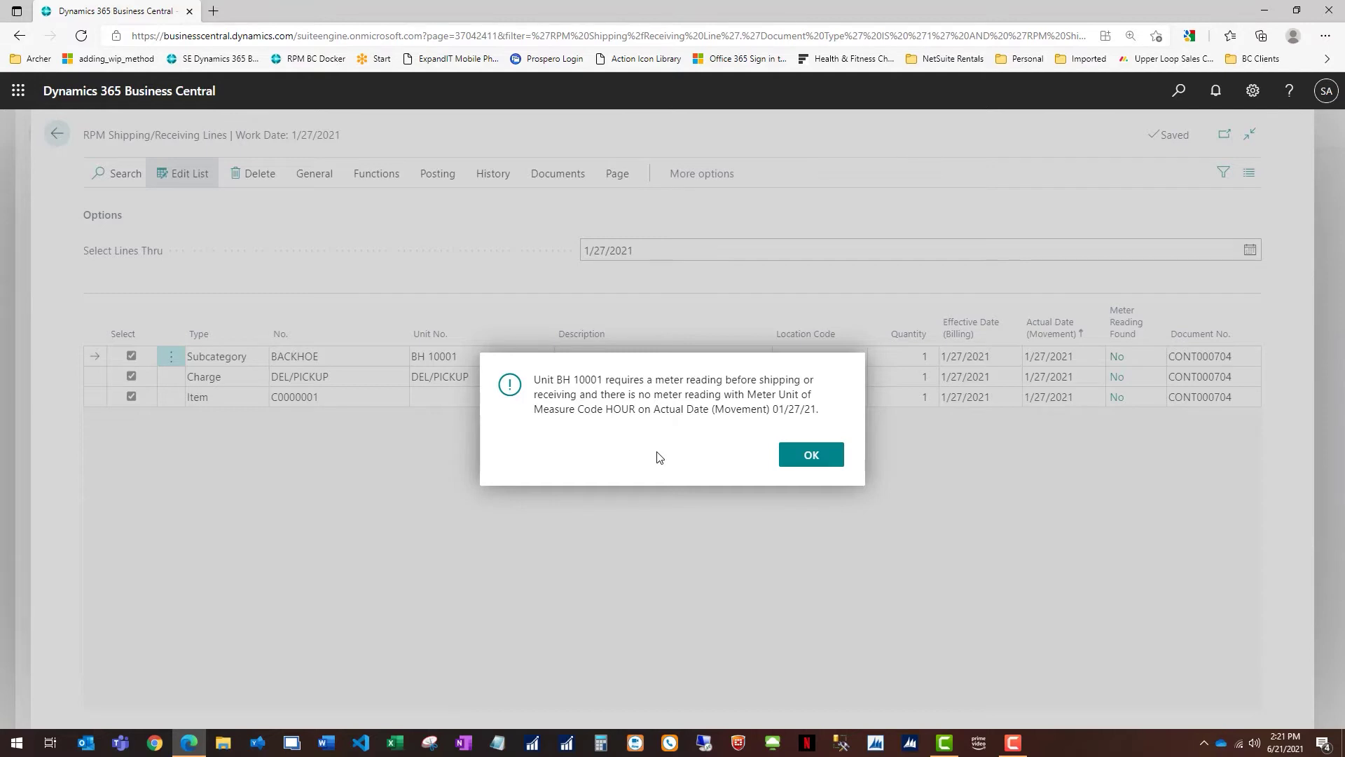
pyautogui.click(809, 459)
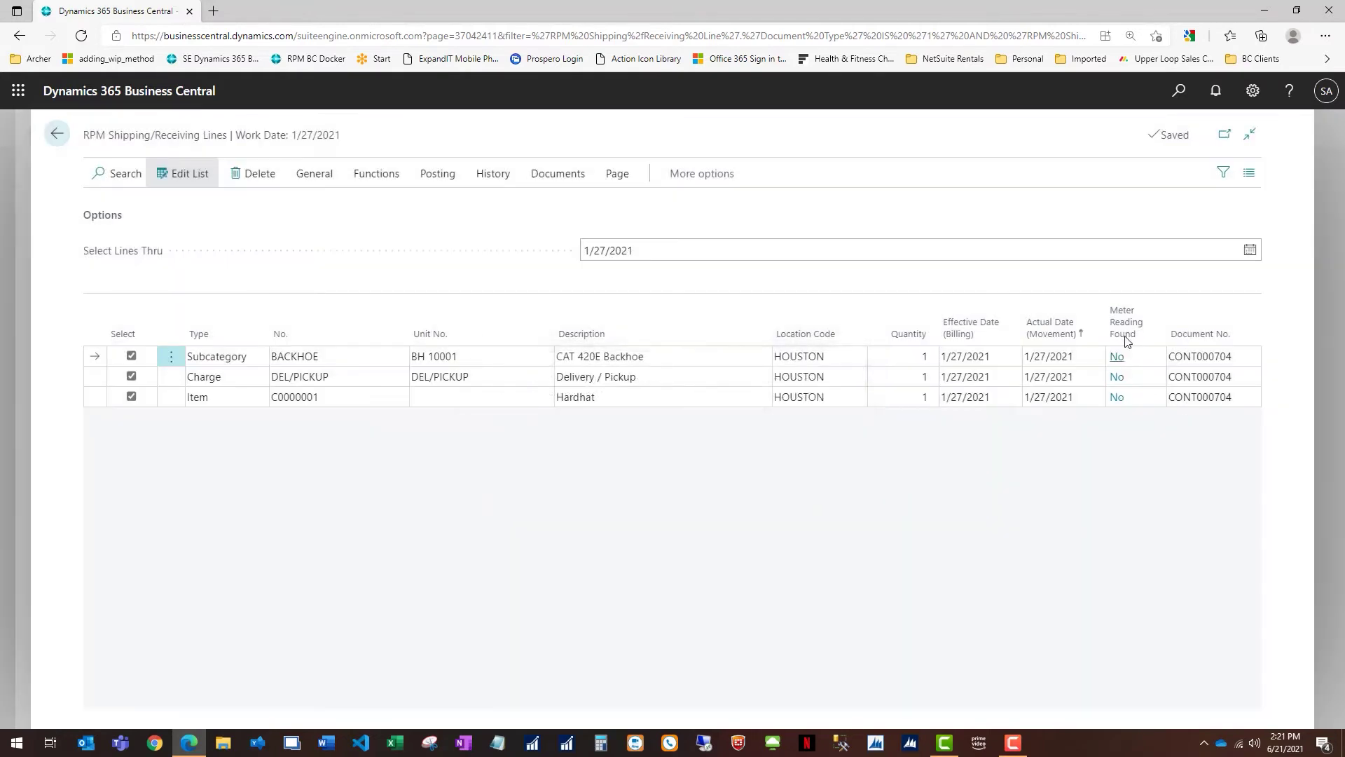
# Step: Add a meter reading of 1300 hours for unit BH 10001 from the backhoe shipping line
pyautogui.click(1123, 357)
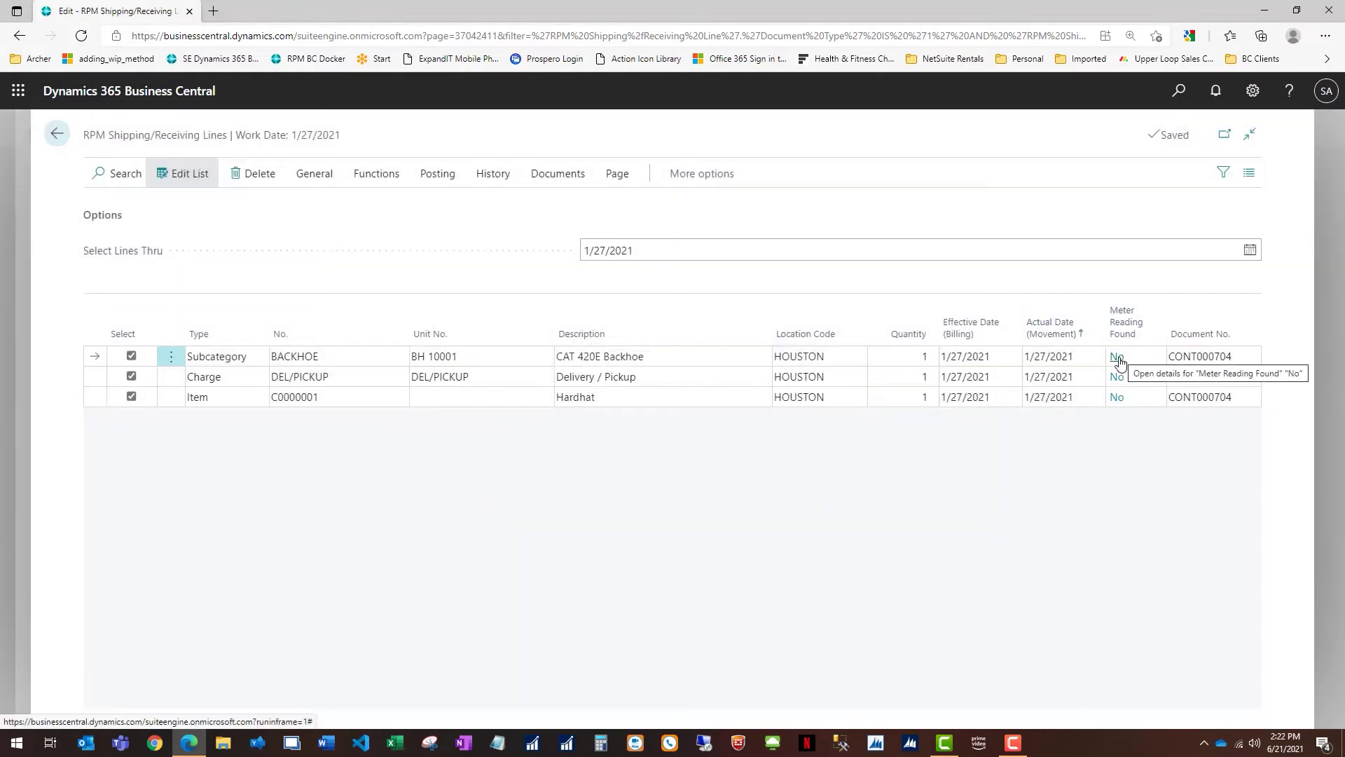
pyautogui.click(1117, 358)
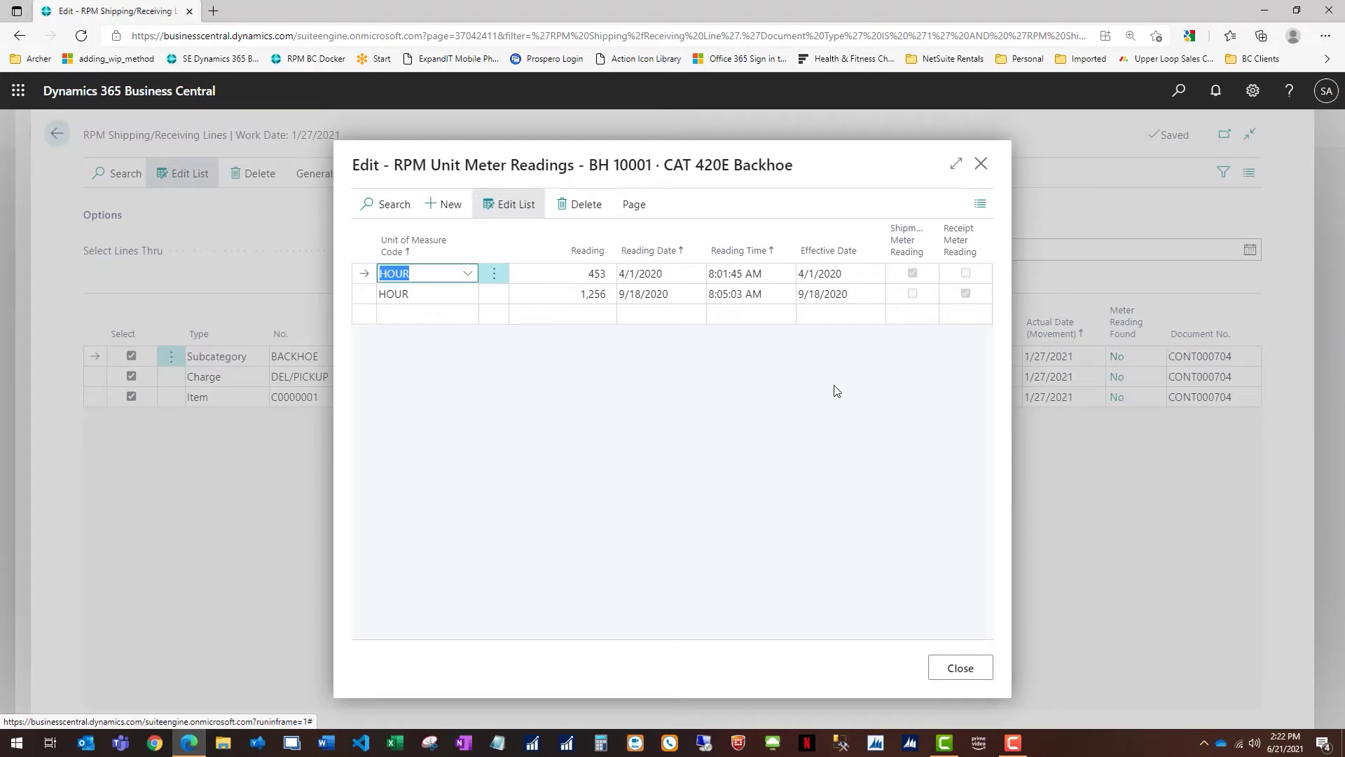
pyautogui.click(583, 315)
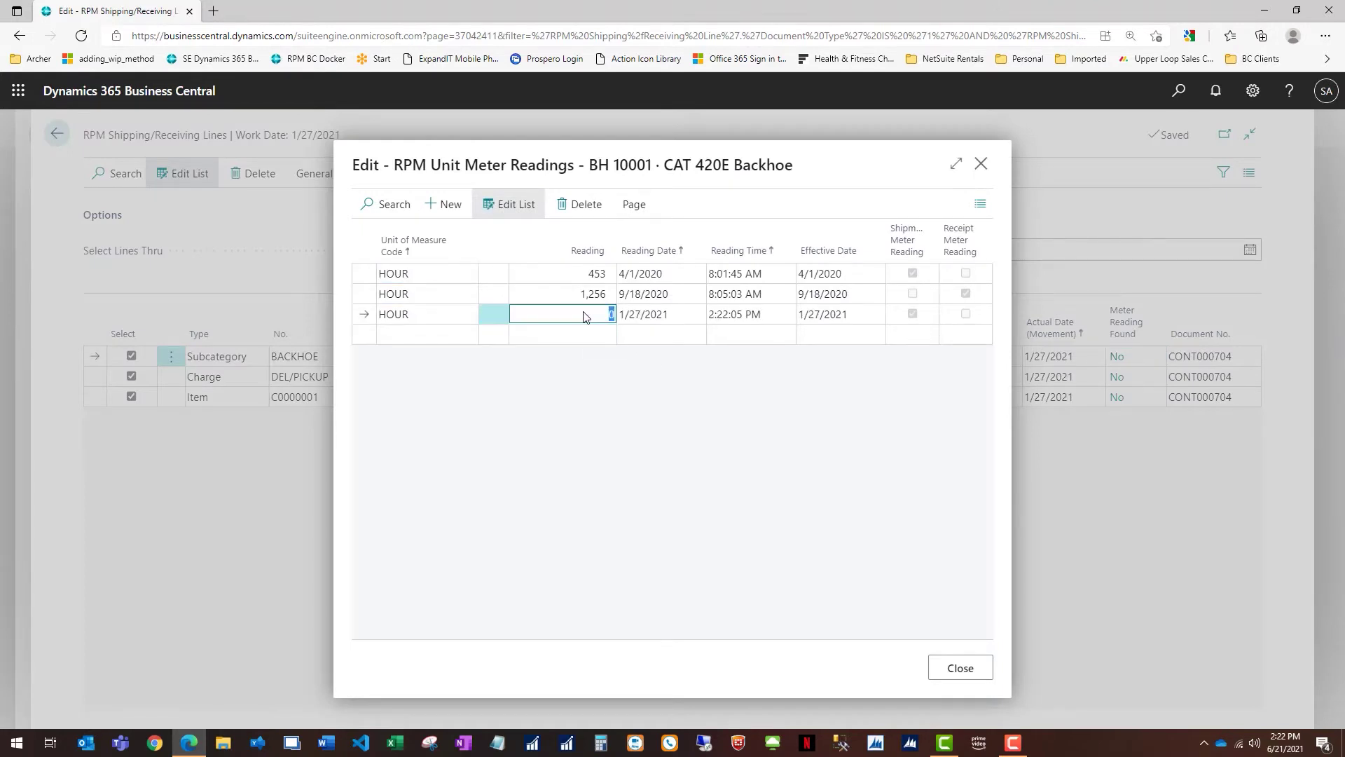
pyautogui.write('1300')
pyautogui.press('Tab')
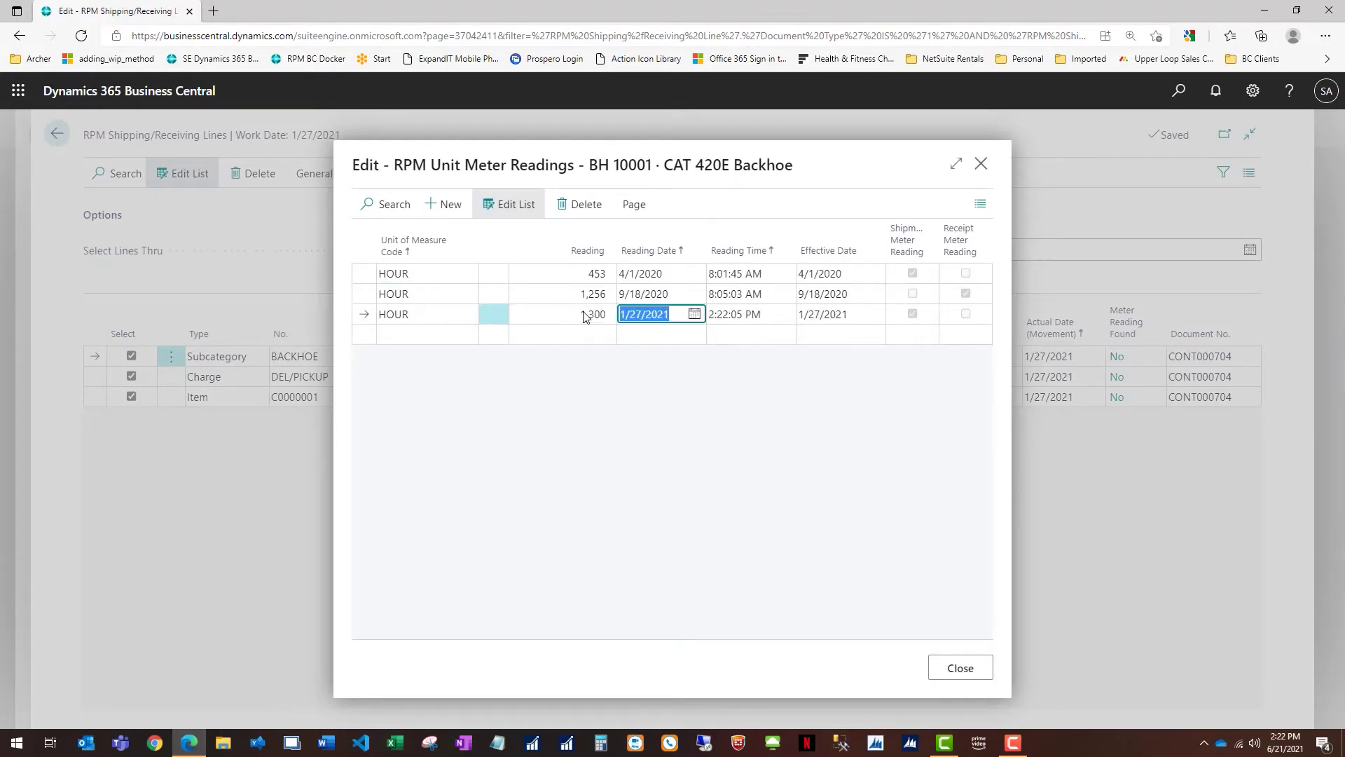
pyautogui.click(625, 296)
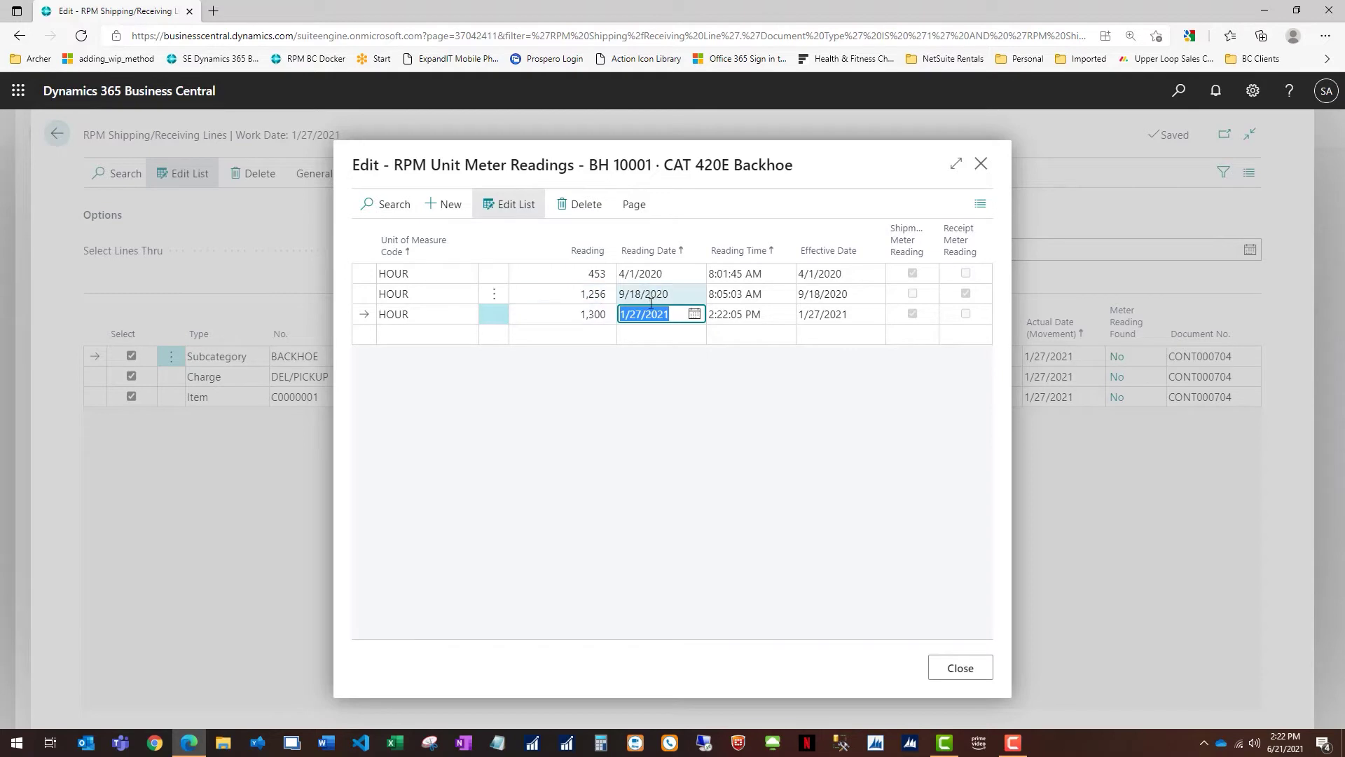
pyautogui.click(965, 667)
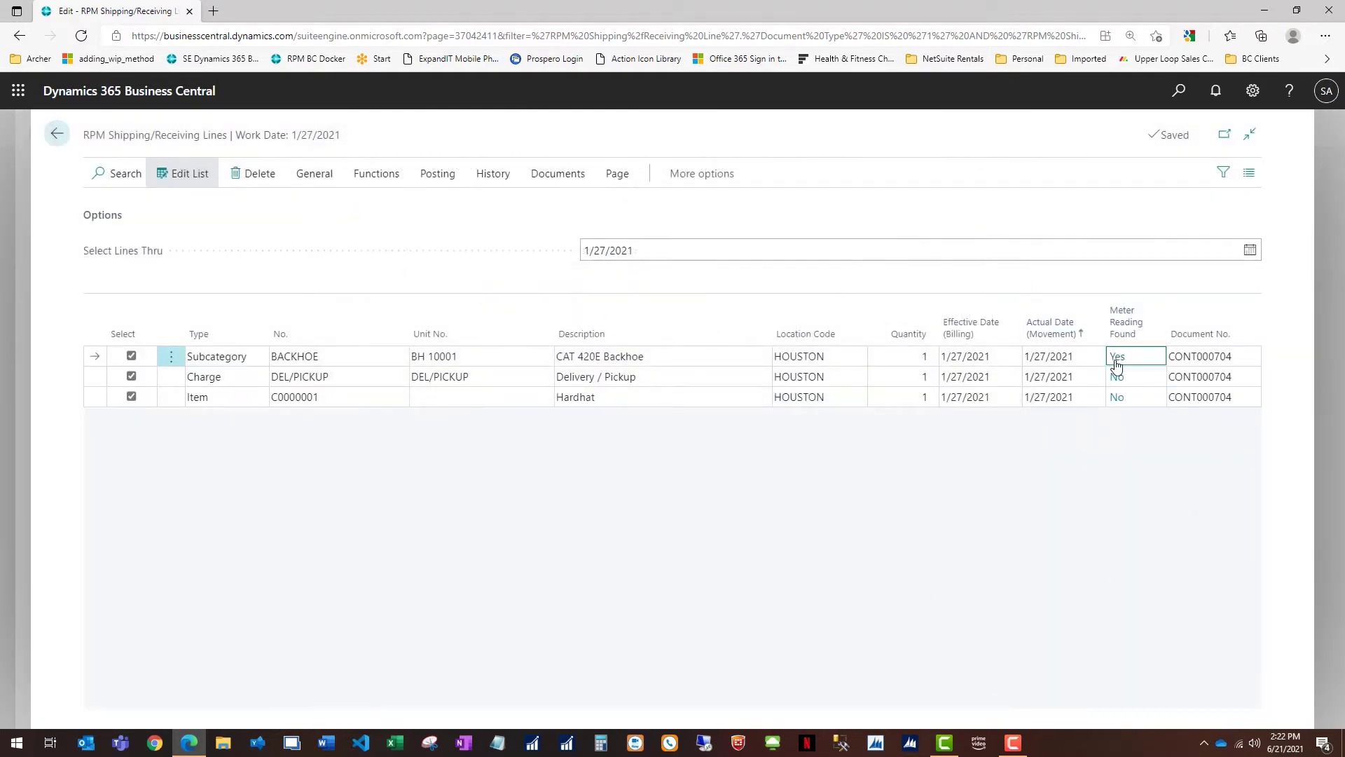
# Step: Post the shipment of the three selected lines with the existing posting options and return to the contract
pyautogui.click(420, 176)
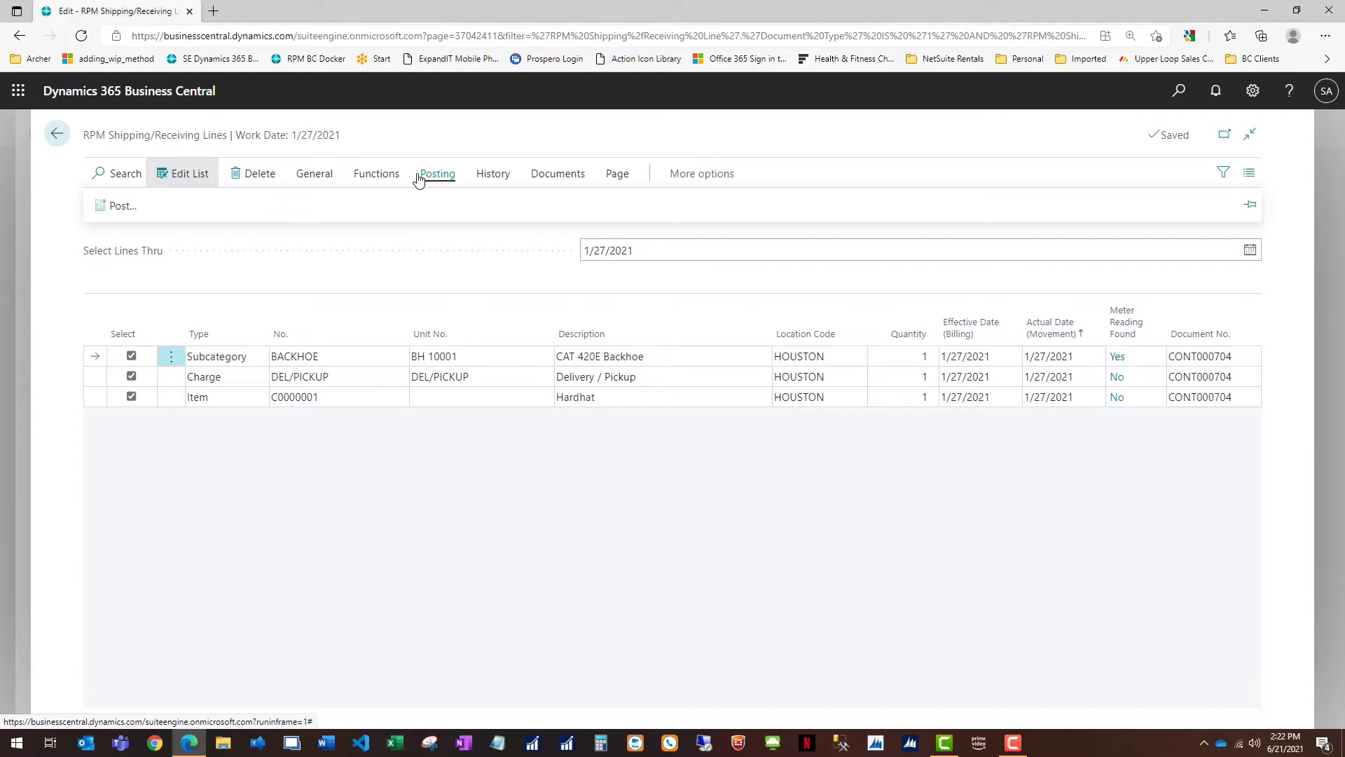
pyautogui.click(119, 205)
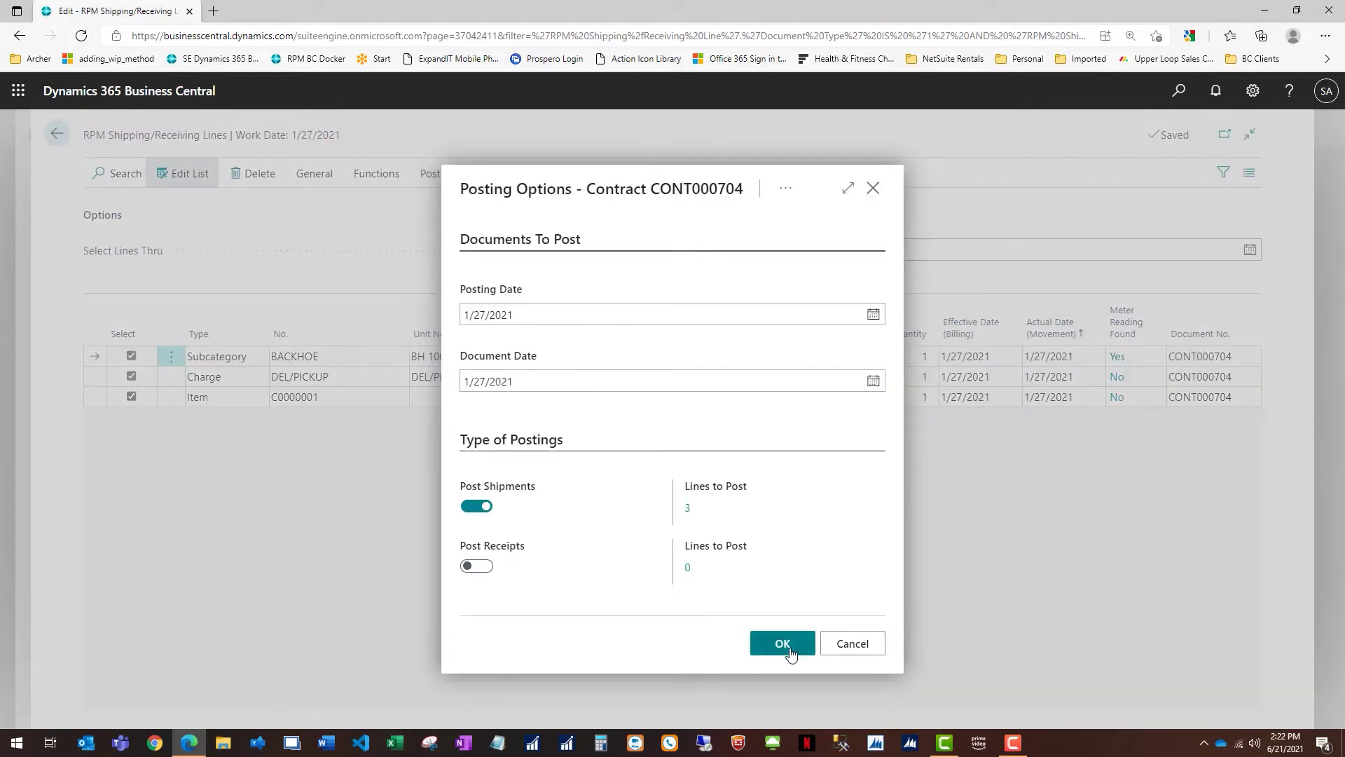
pyautogui.click(783, 643)
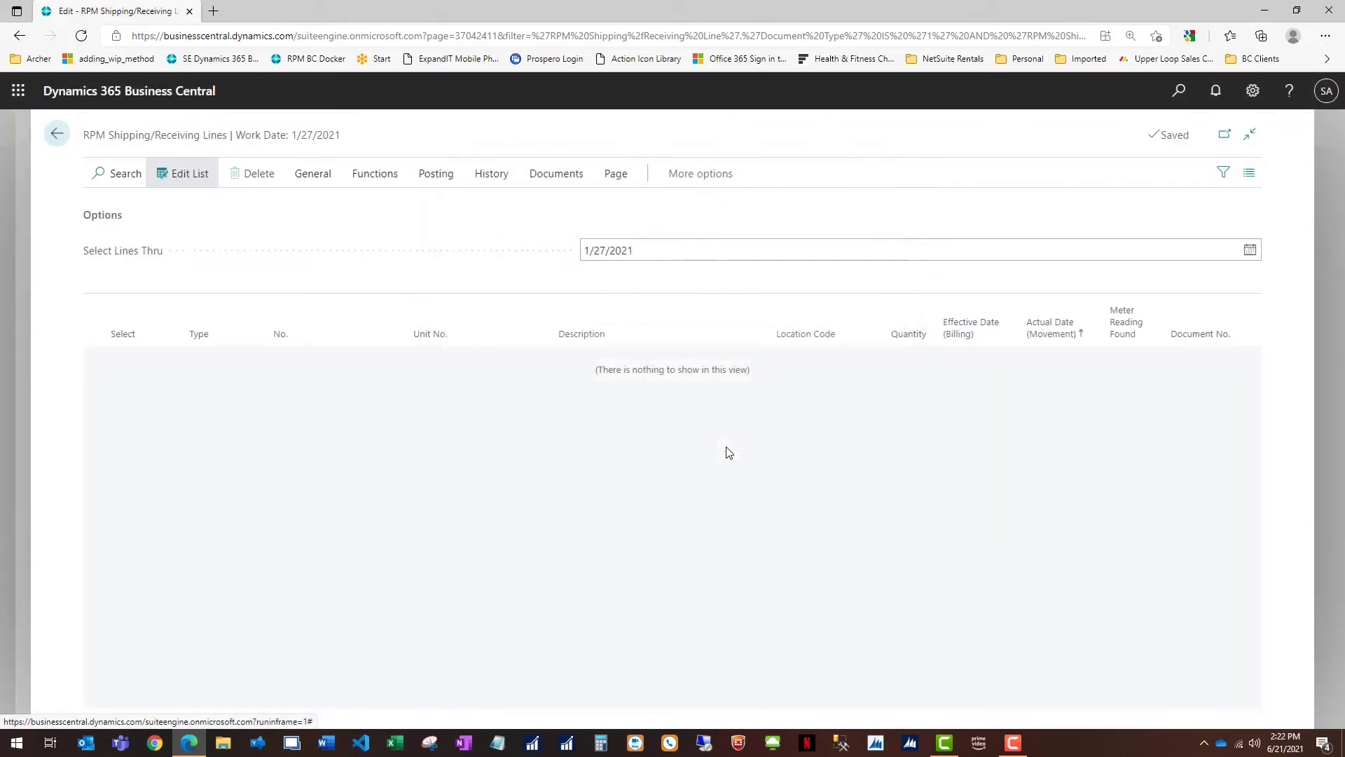
pyautogui.click(49, 136)
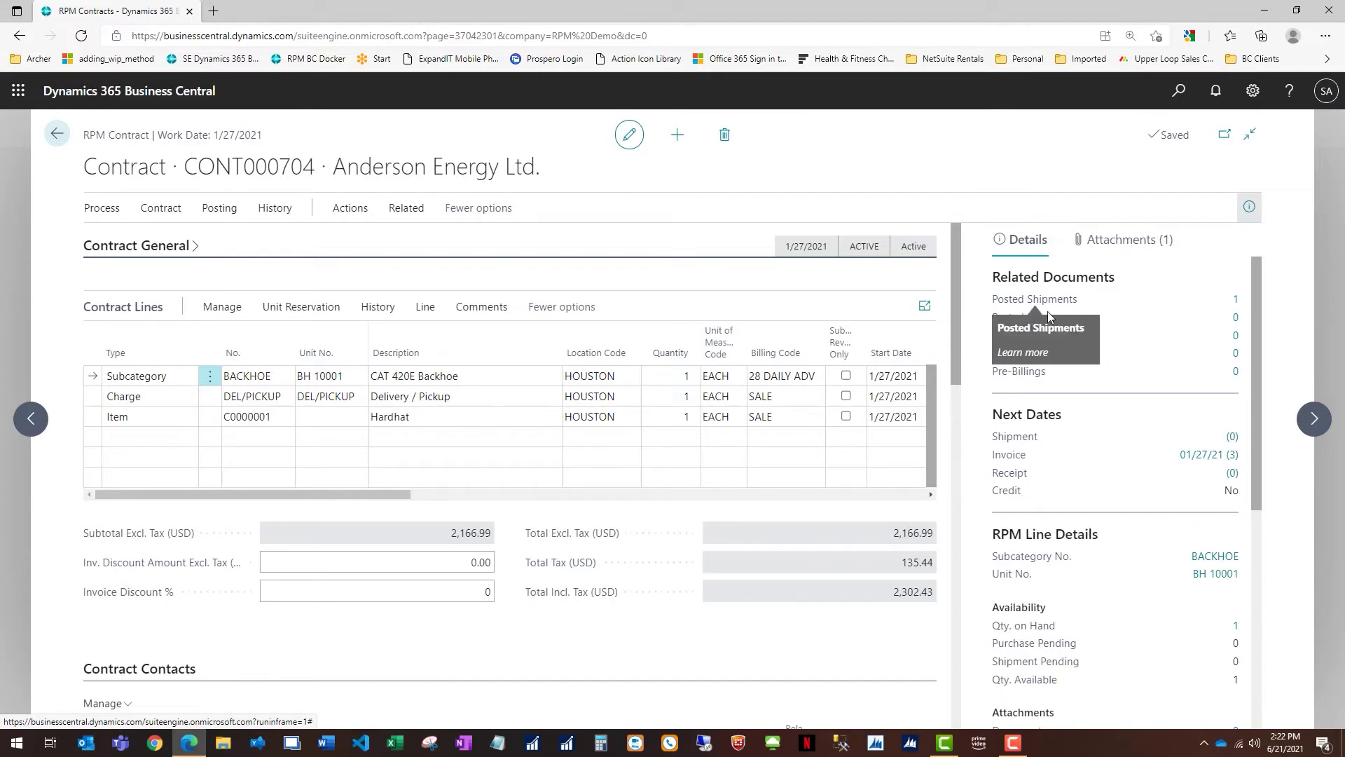
# Step: Preview the contract's posted shipment document, examine its line details and signature area, and close the report
pyautogui.click(1236, 301)
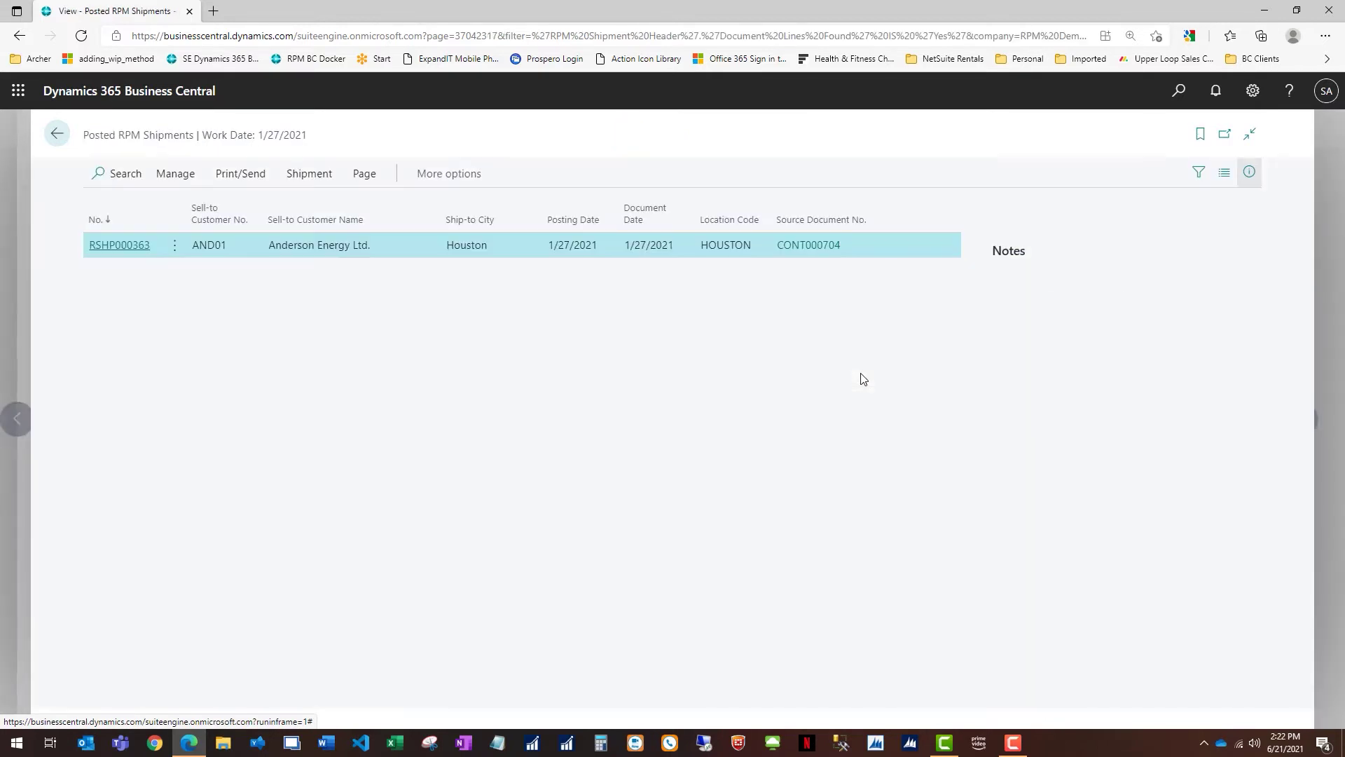
pyautogui.click(259, 178)
pyautogui.click(112, 207)
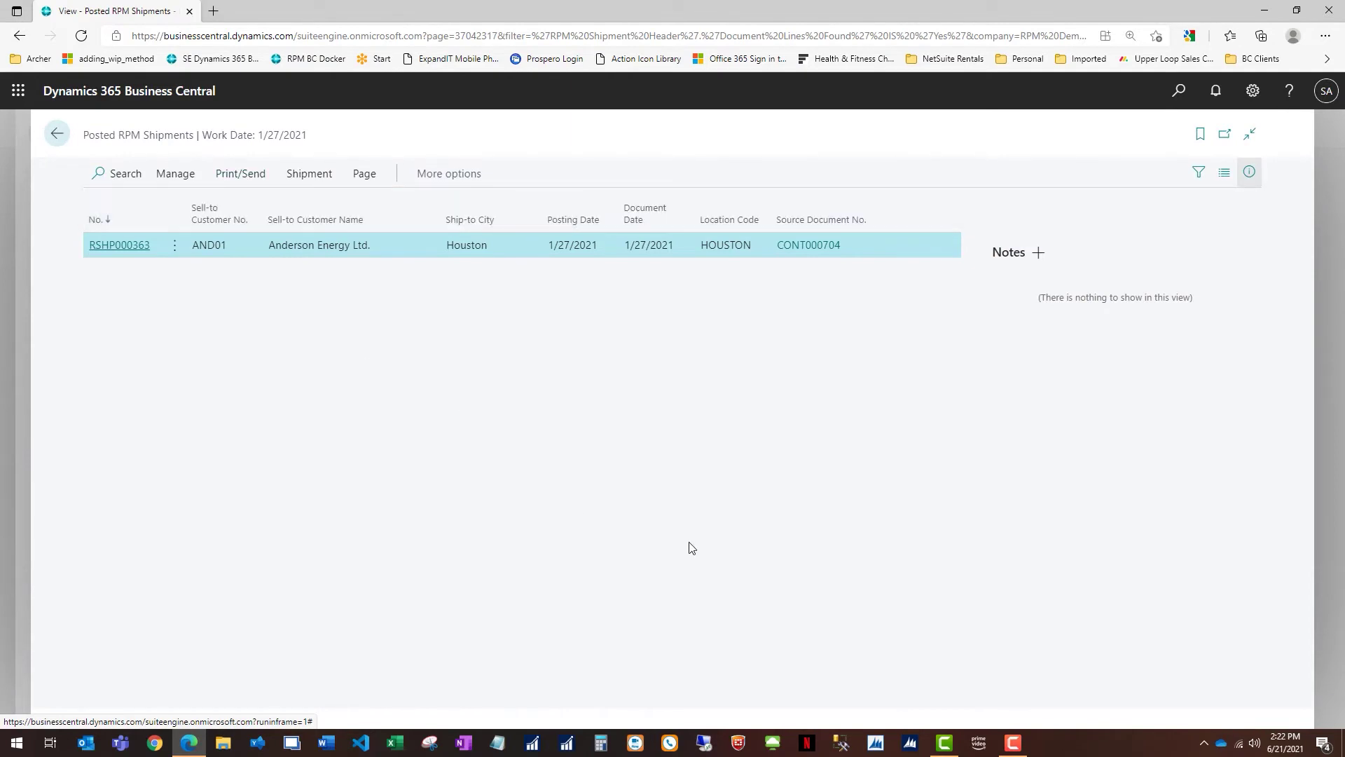
pyautogui.scroll(-3, 784, 510)
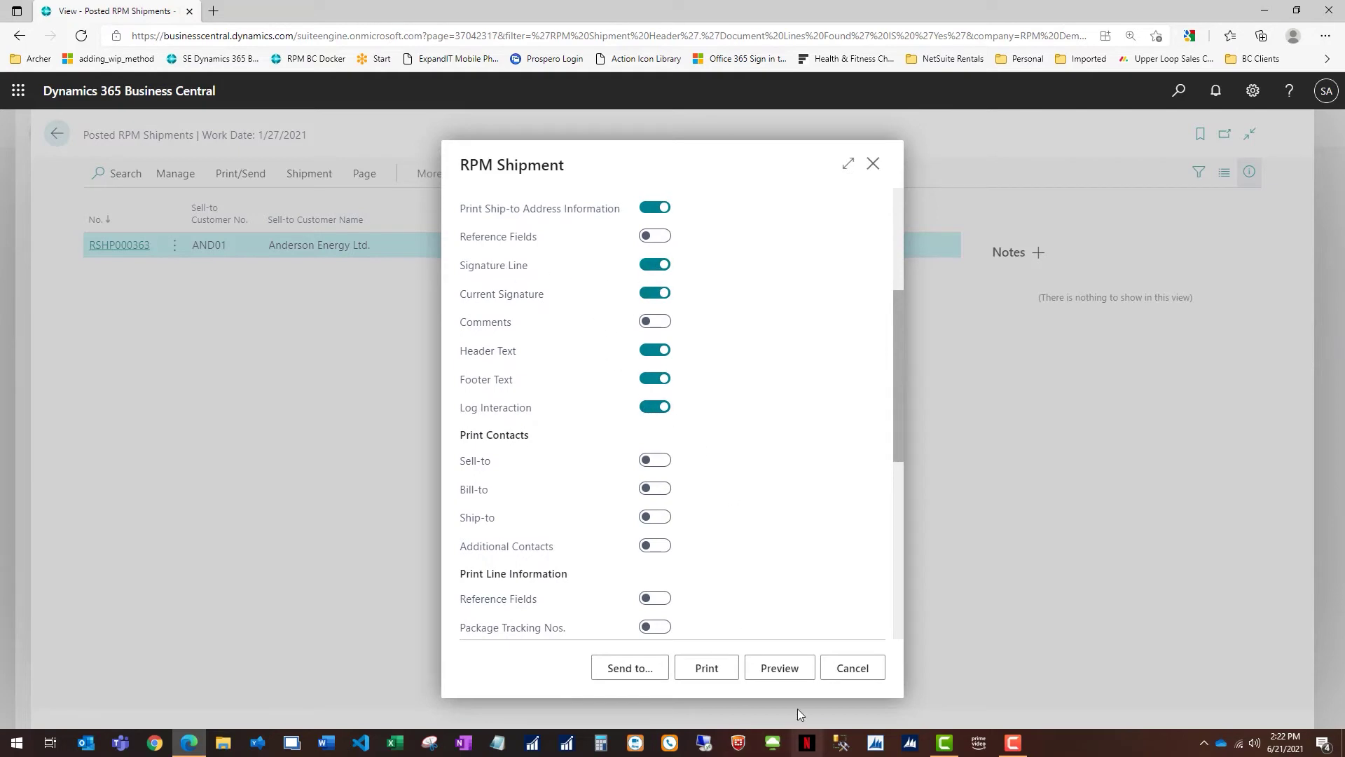
pyautogui.click(775, 667)
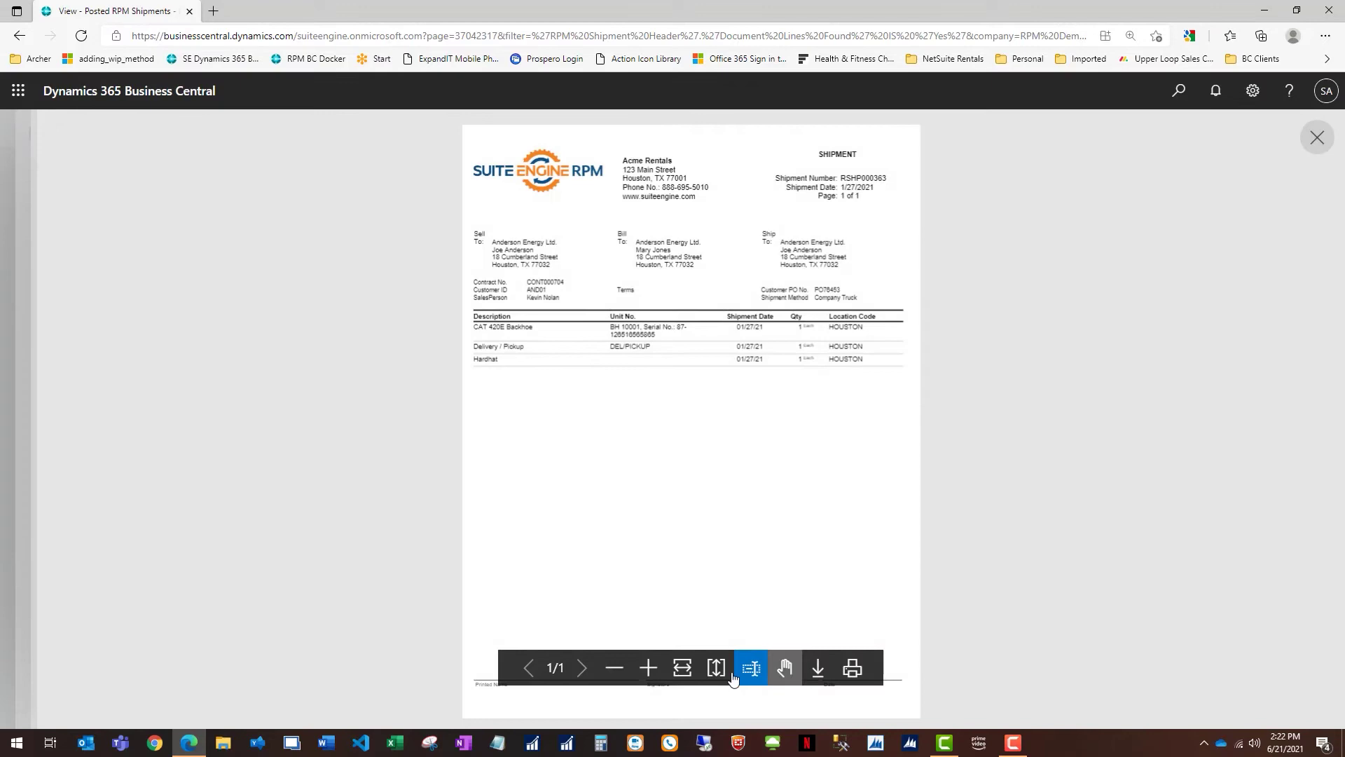
pyautogui.click(648, 669)
pyautogui.click(648, 669)
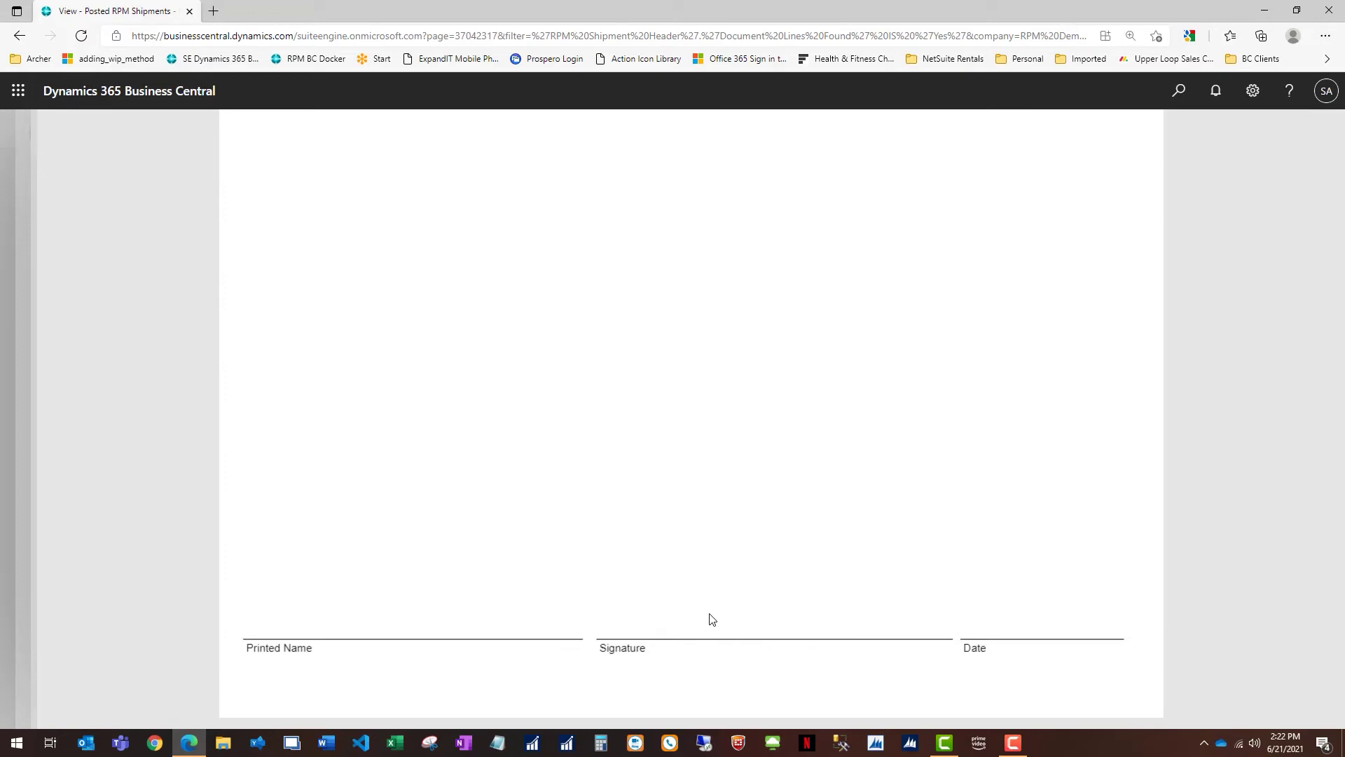
pyautogui.scroll(10, 957, 562)
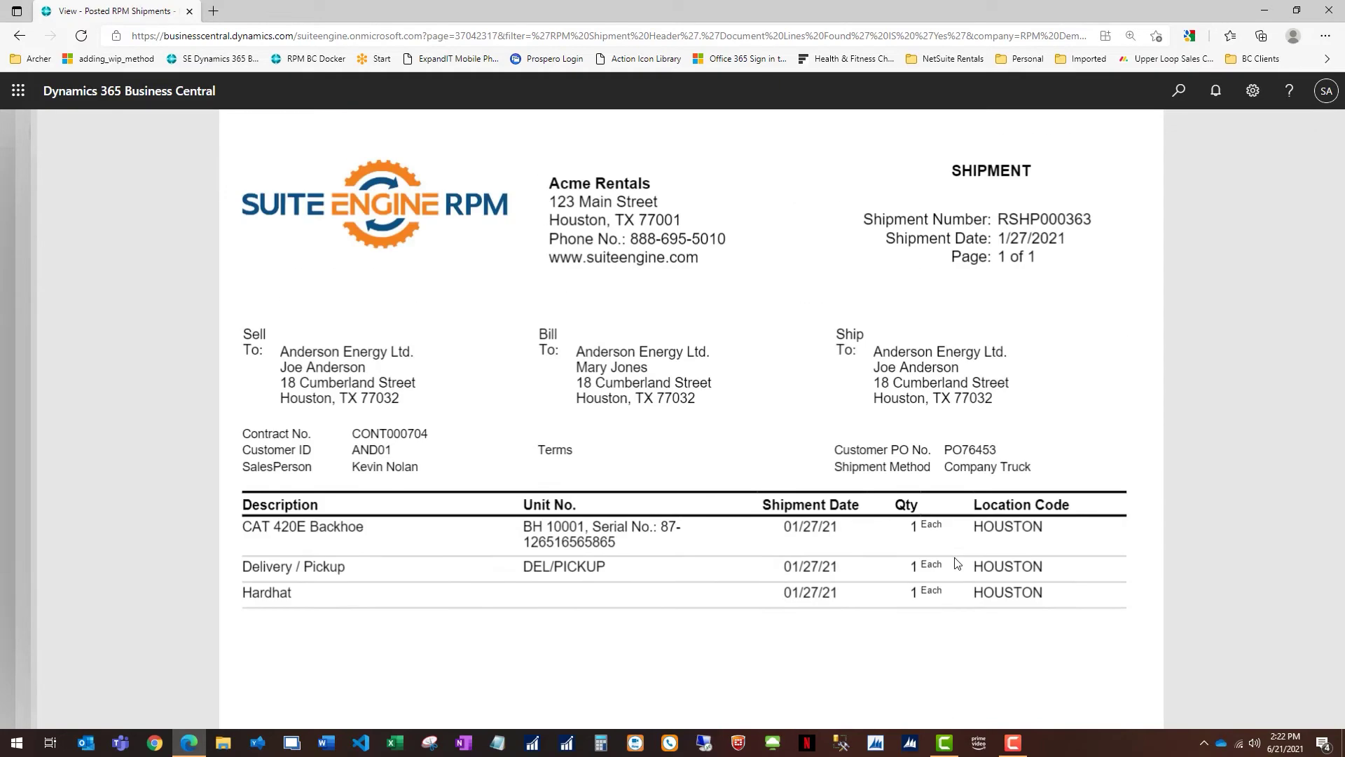
pyautogui.moveTo(1314, 143)
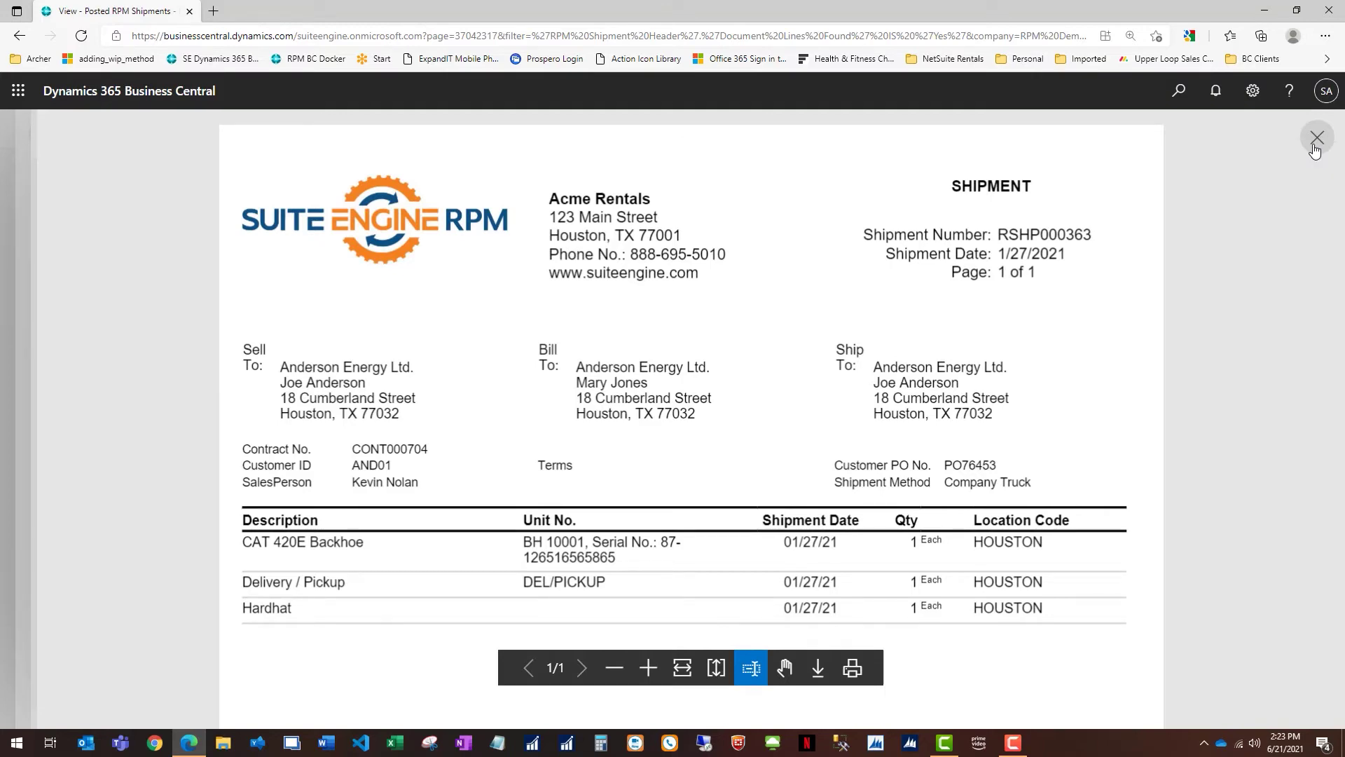
pyautogui.click(1315, 144)
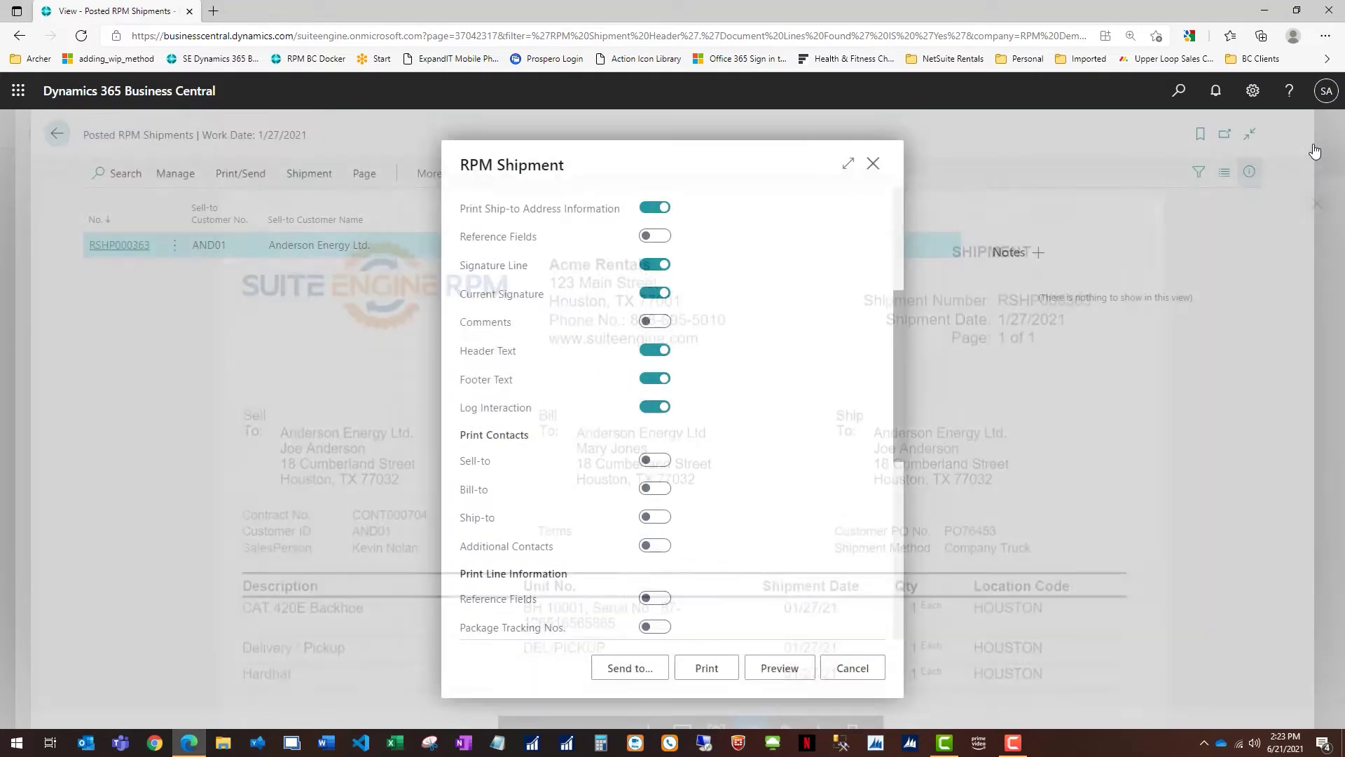
pyautogui.click(872, 166)
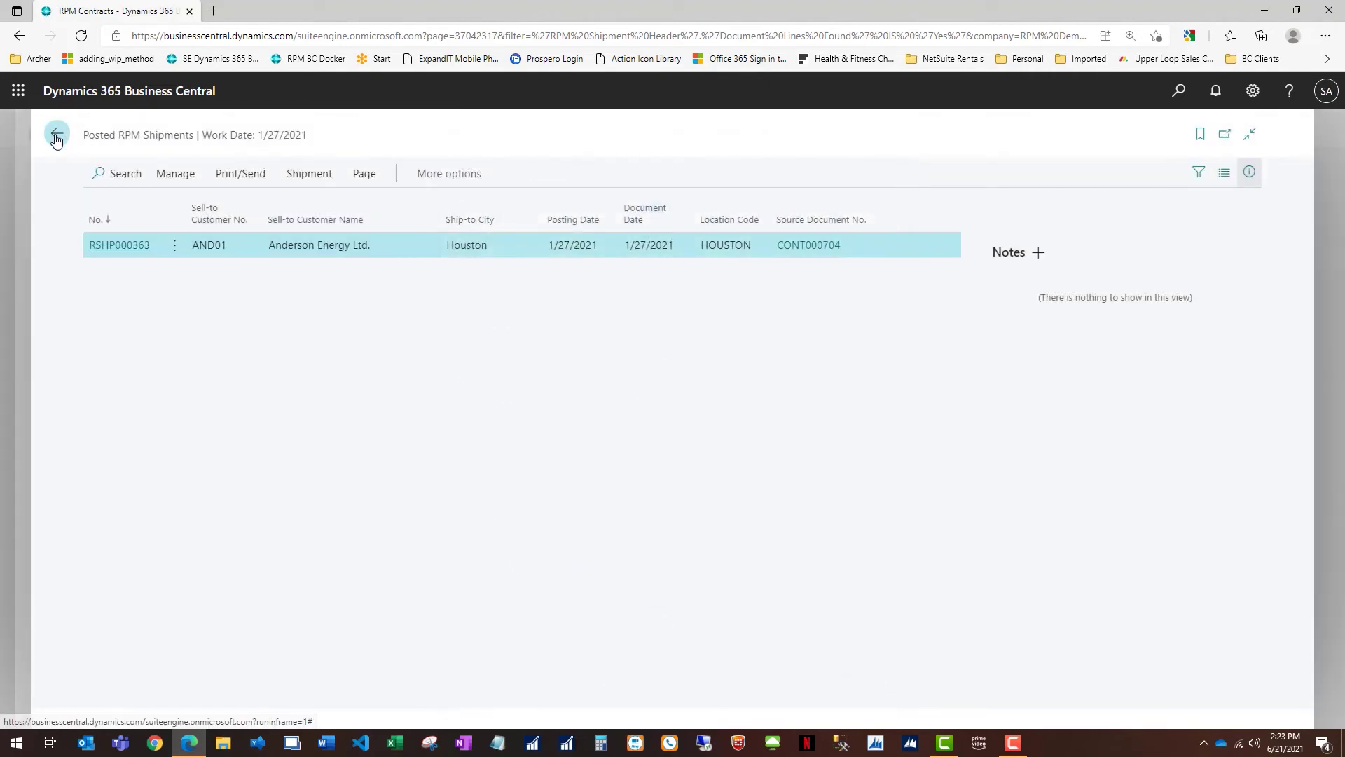
# Step: Return to the contract and post the invoice for its three open lines through 1/27/2021, keeping the existing dates
pyautogui.press('Escape')
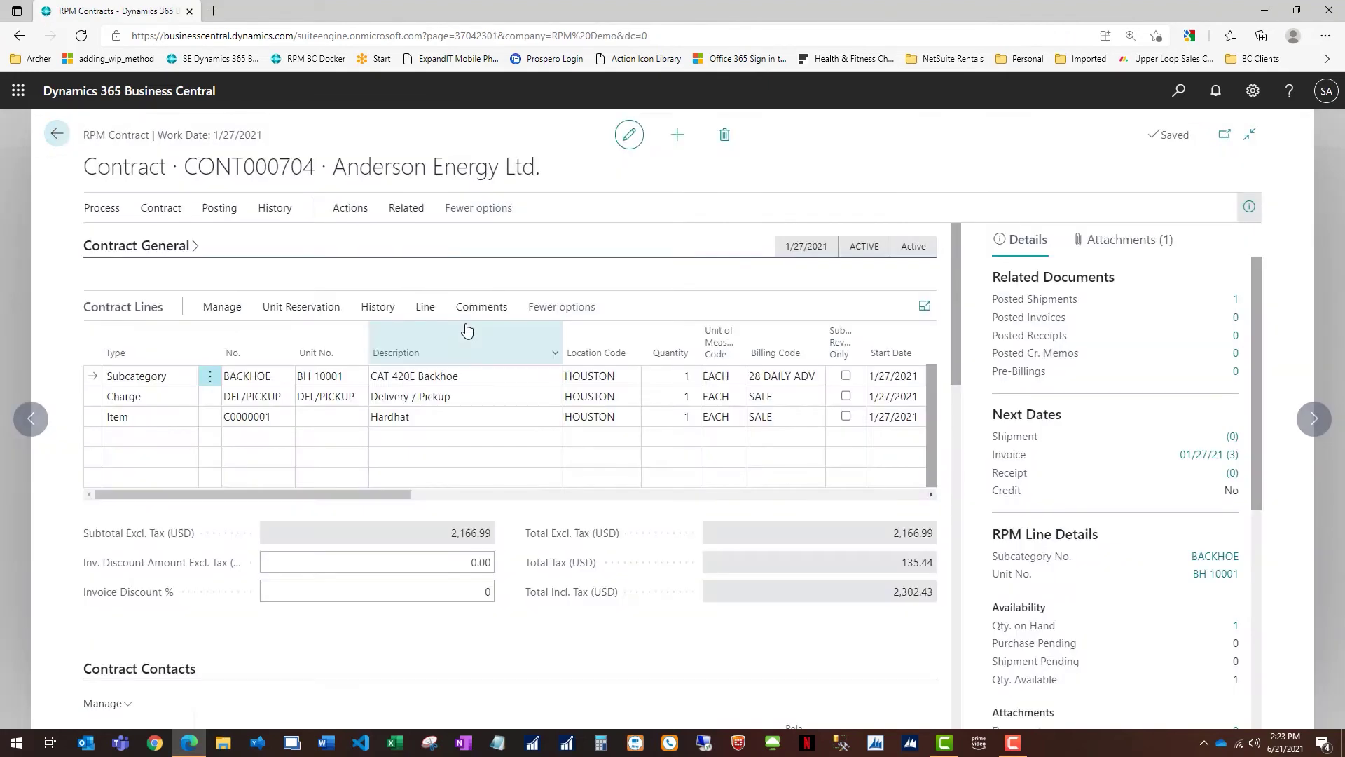
pyautogui.click(1216, 458)
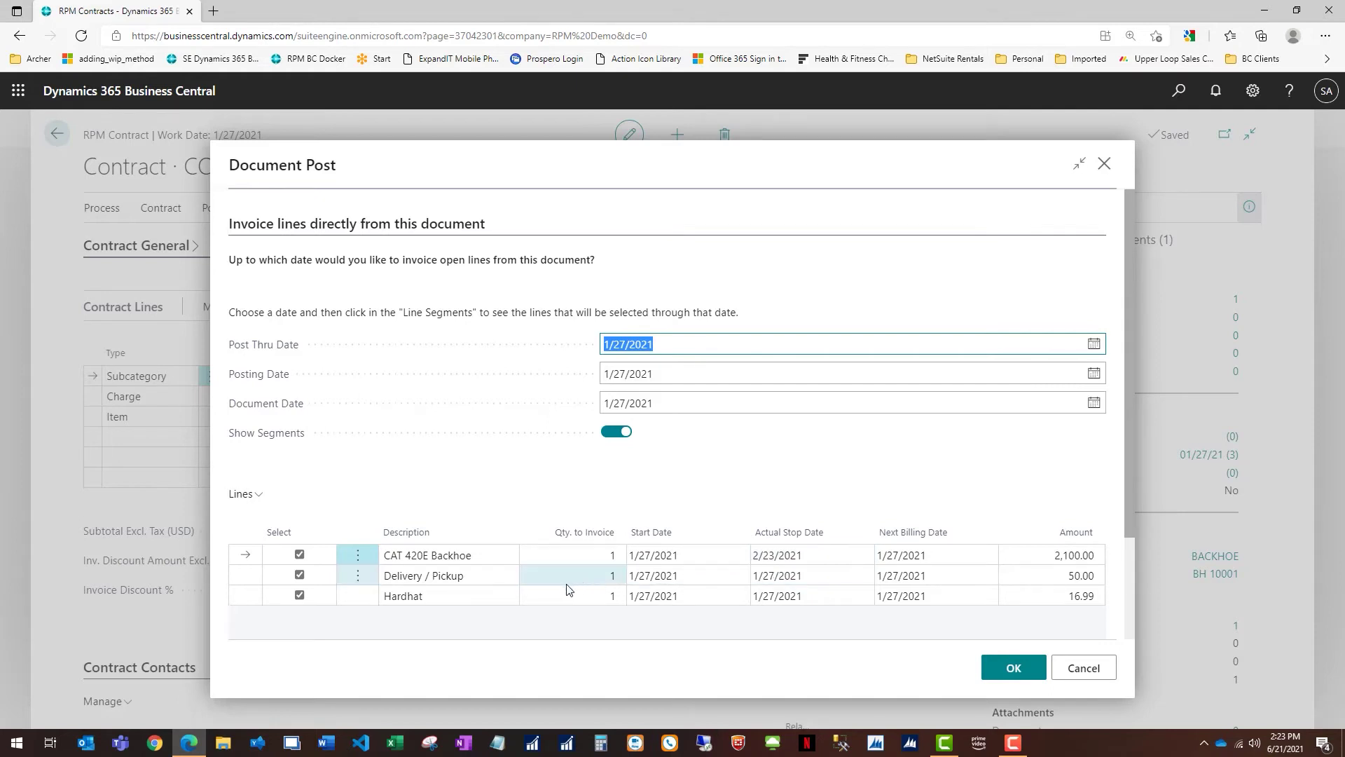
pyautogui.click(1016, 673)
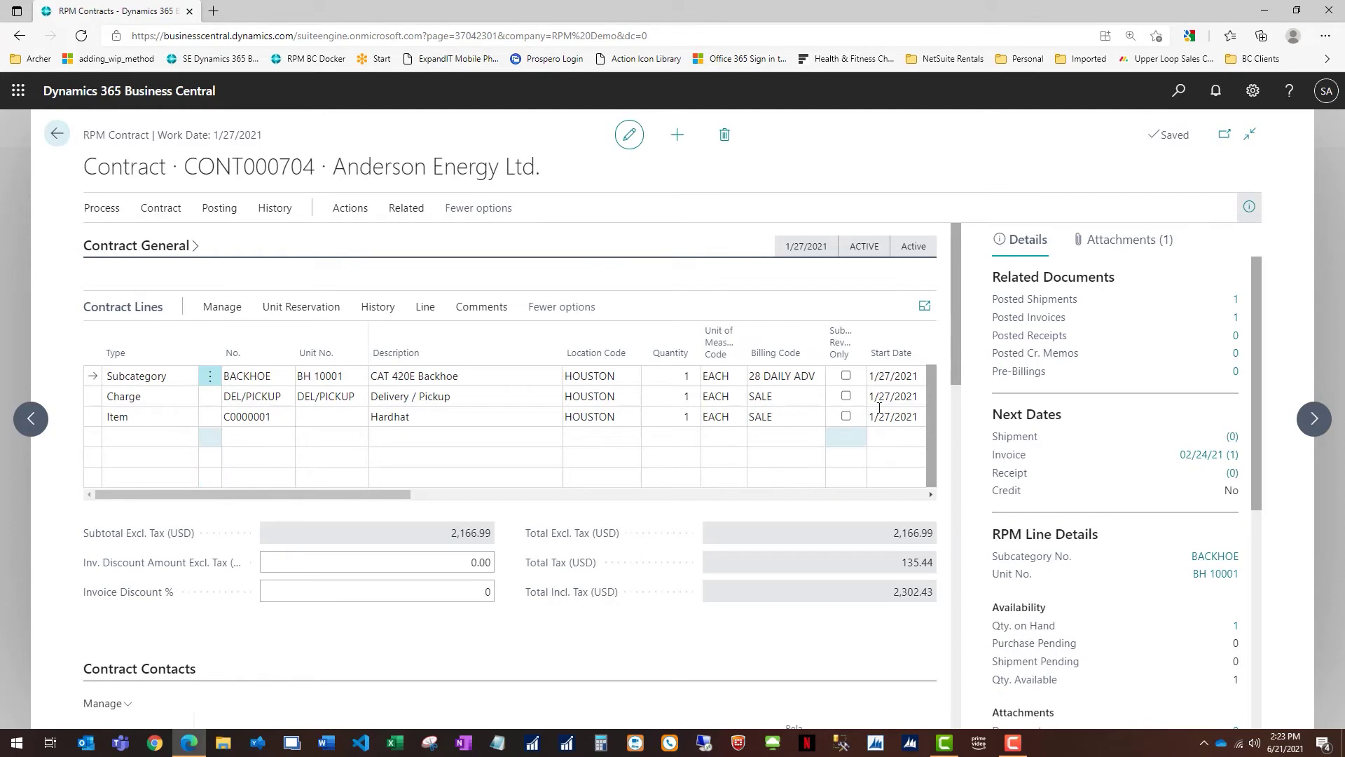
# Step: Set the posted invoice's print options to exclude Signature Line and Current Signature and include Unit Numbers
pyautogui.click(1236, 322)
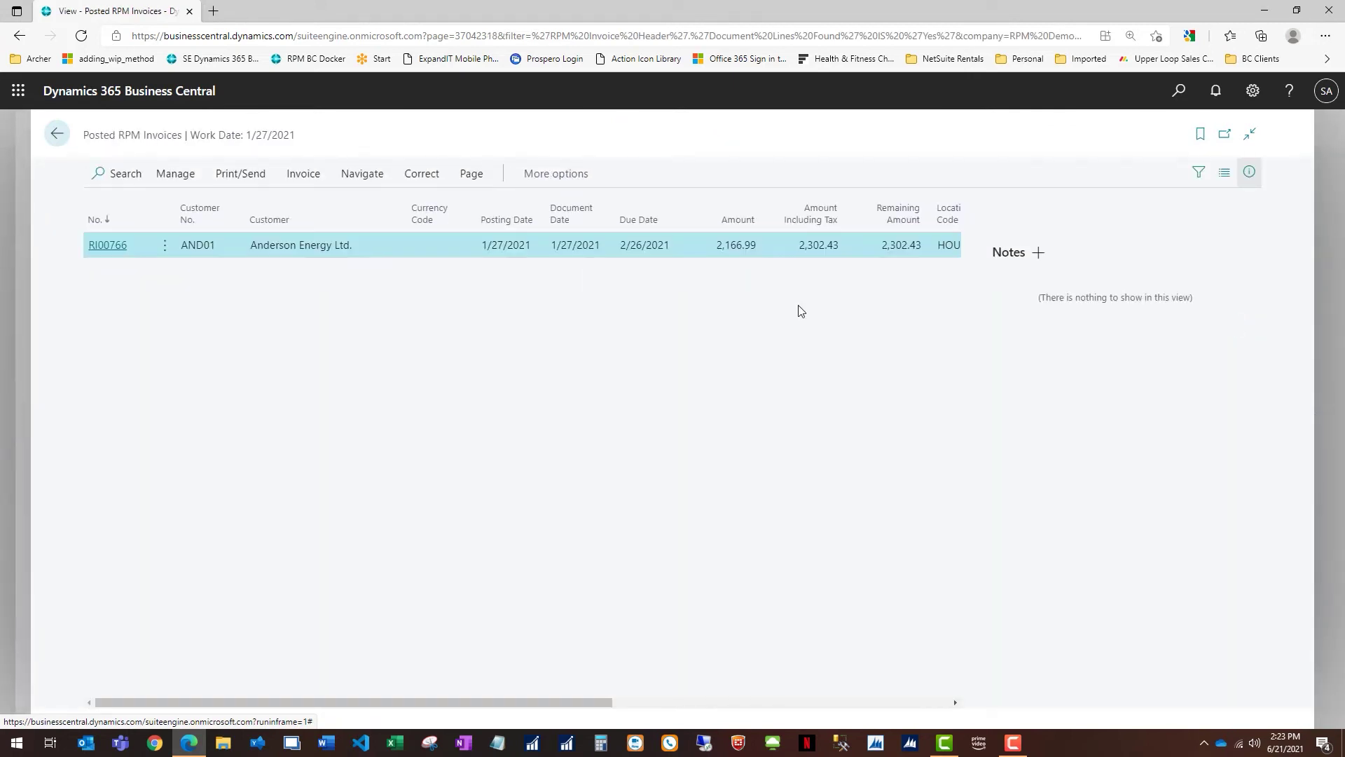
pyautogui.click(241, 174)
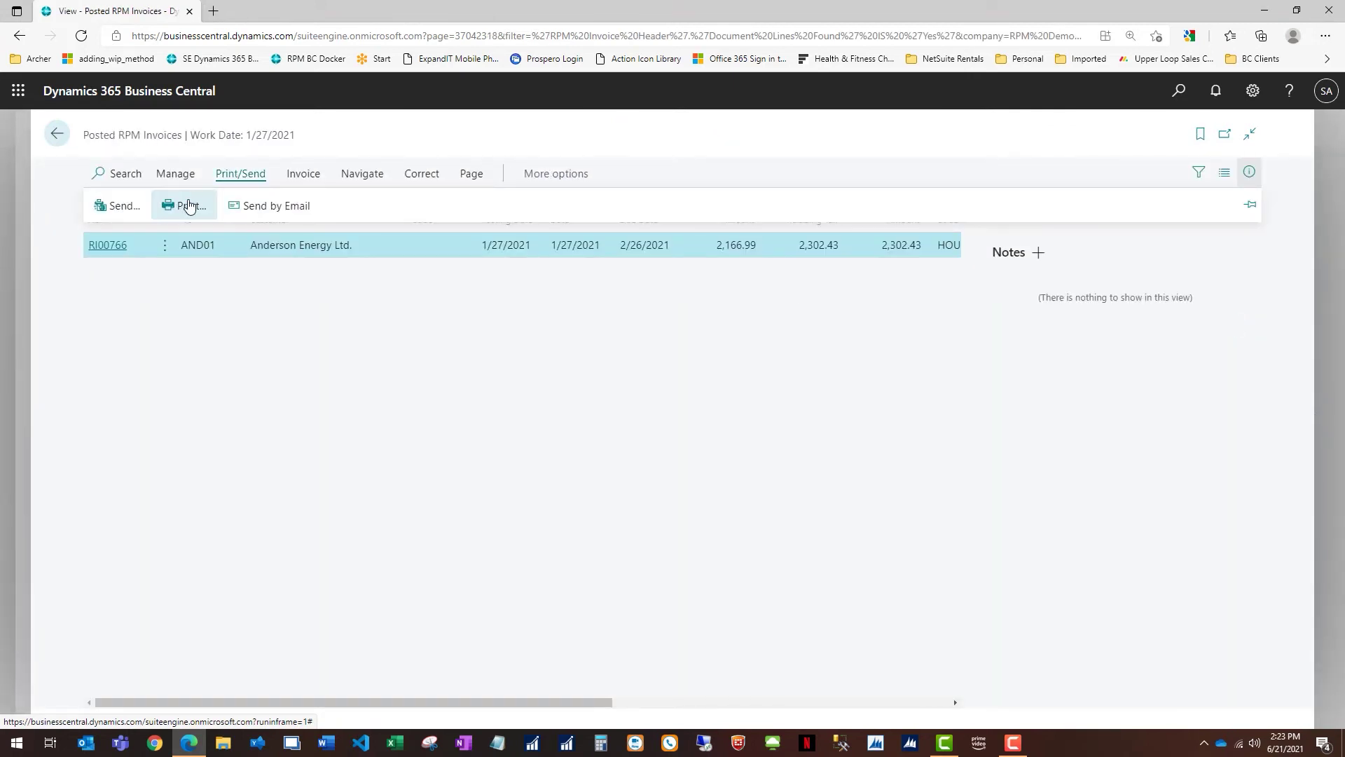
pyautogui.click(188, 205)
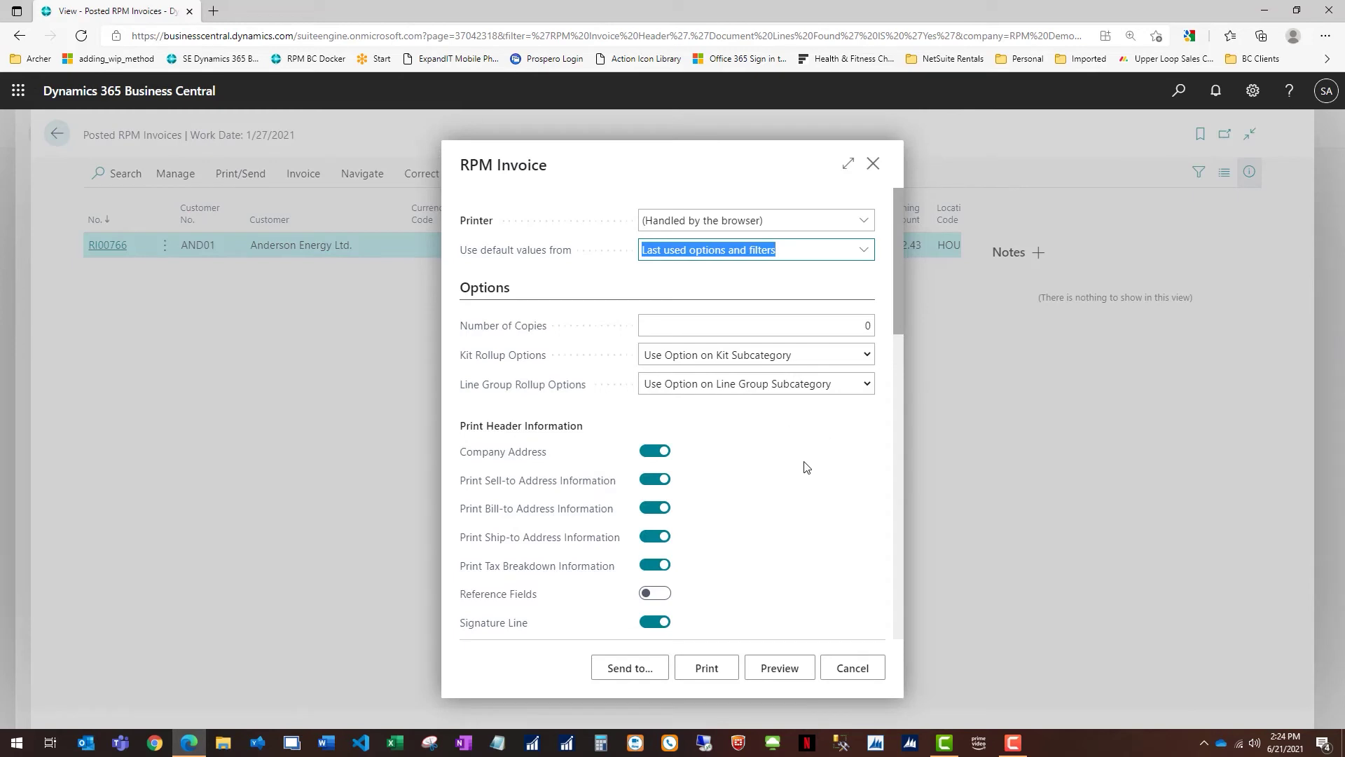
pyautogui.scroll(-3, 802, 483)
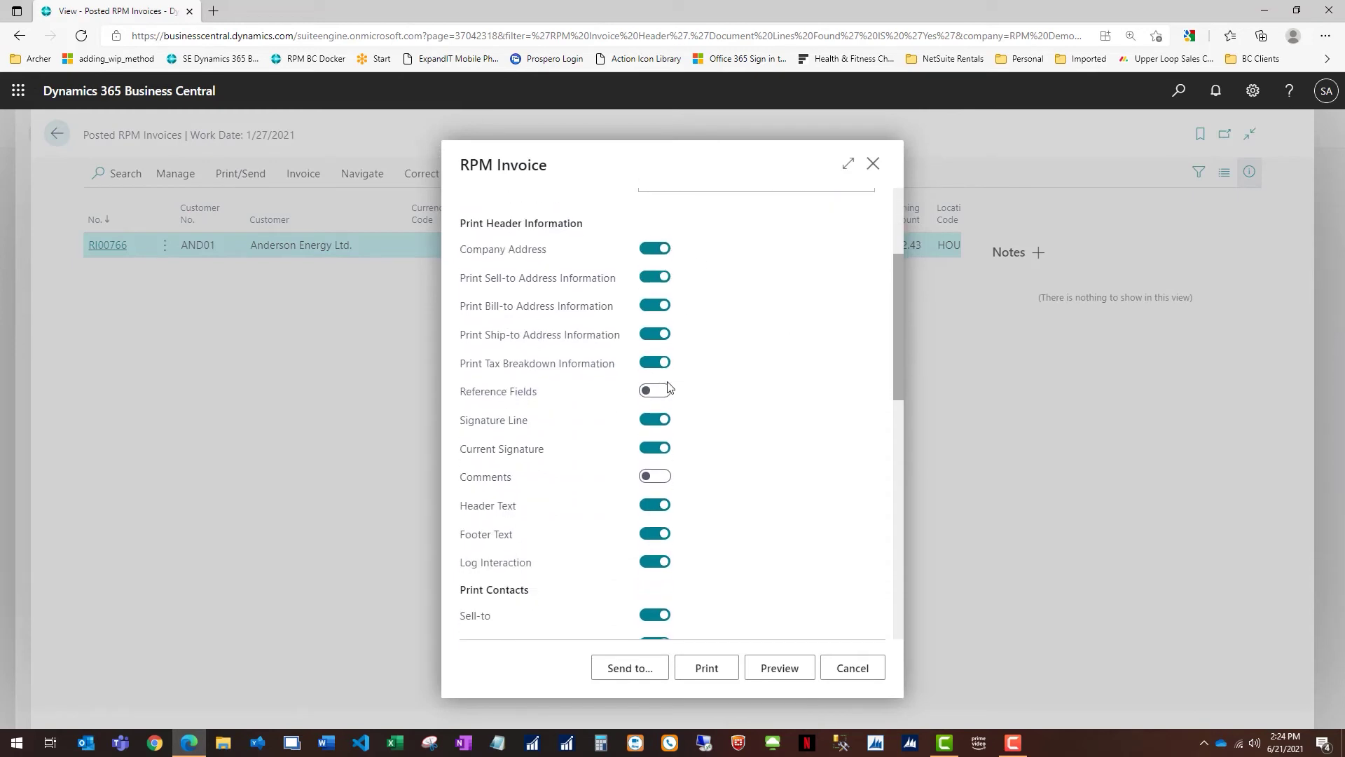
pyautogui.click(655, 419)
pyautogui.click(655, 447)
pyautogui.scroll(-4, 743, 412)
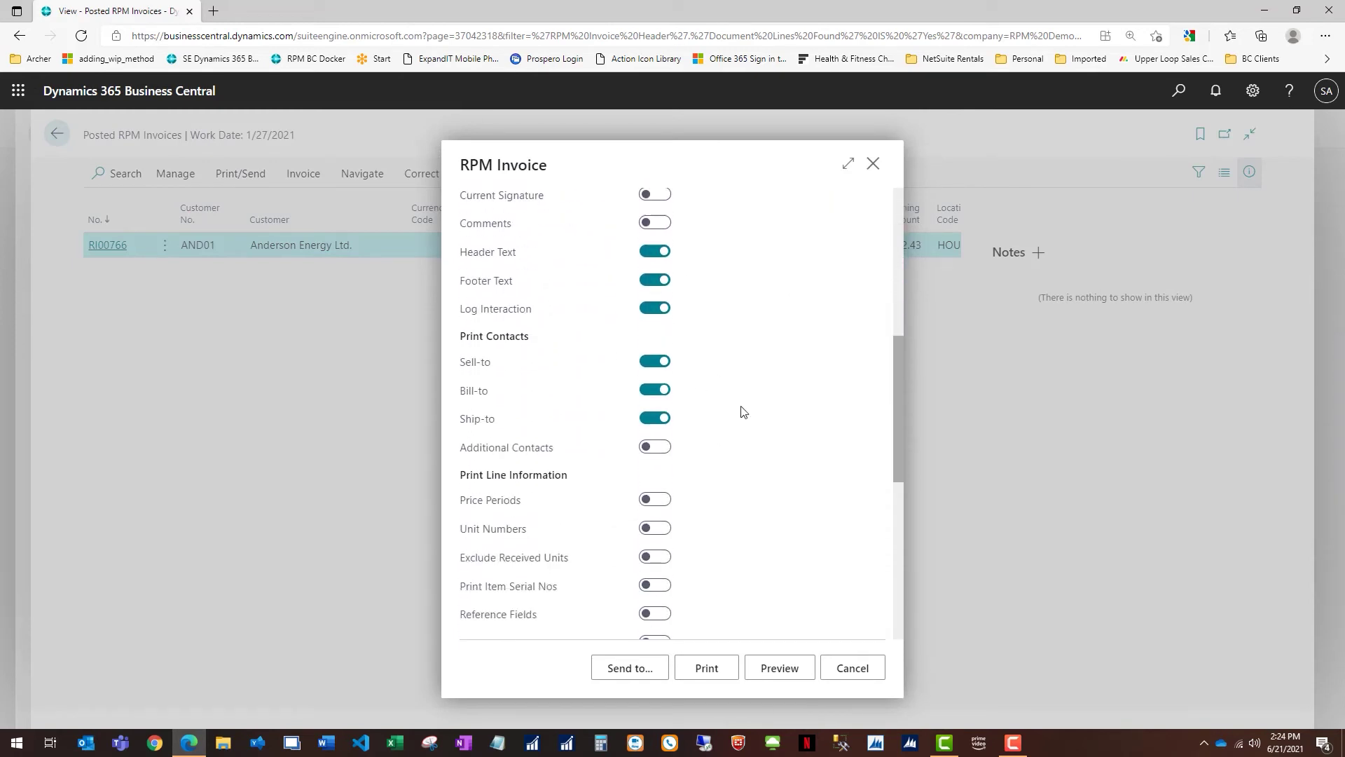
pyautogui.click(655, 511)
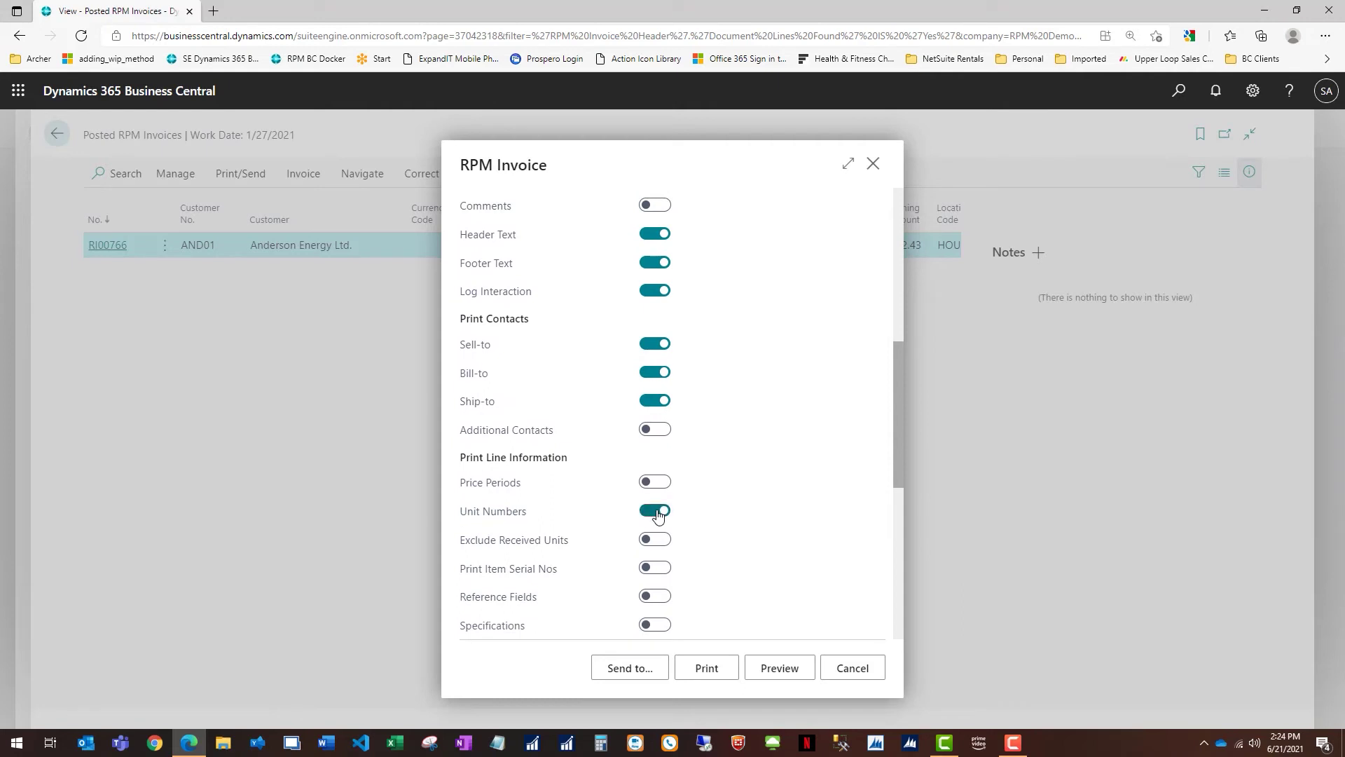
# Step: Preview the posted invoice, examine its header, lines, remittance information and totals, and close the report
pyautogui.click(760, 670)
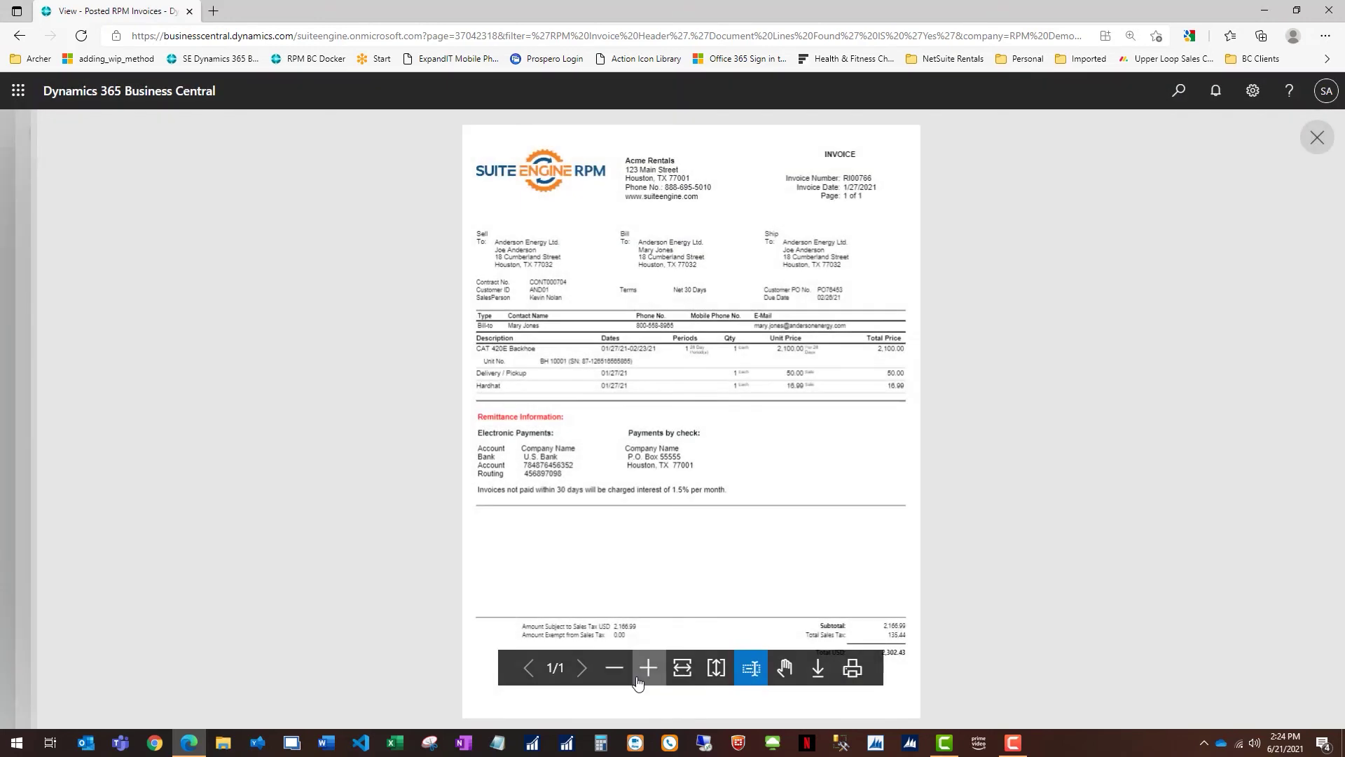
pyautogui.click(647, 668)
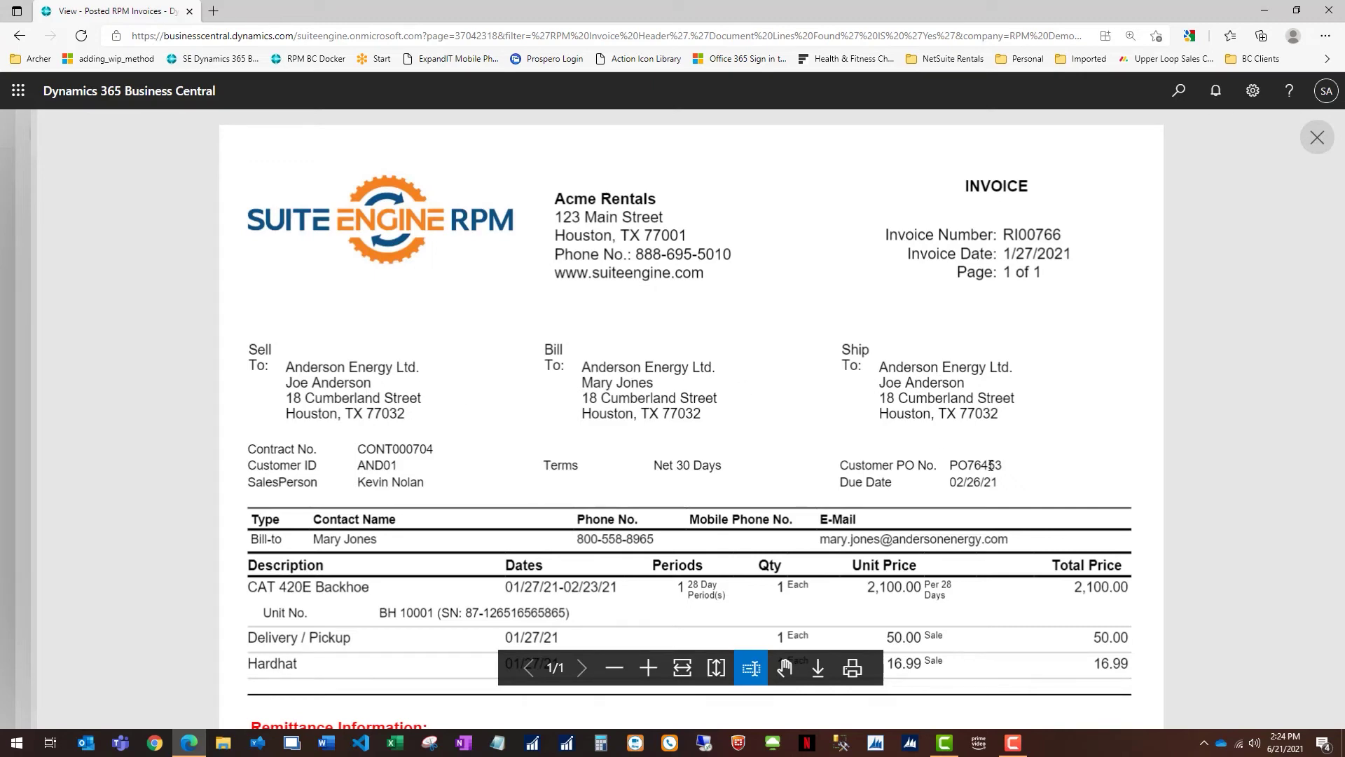
pyautogui.scroll(-2, 1044, 403)
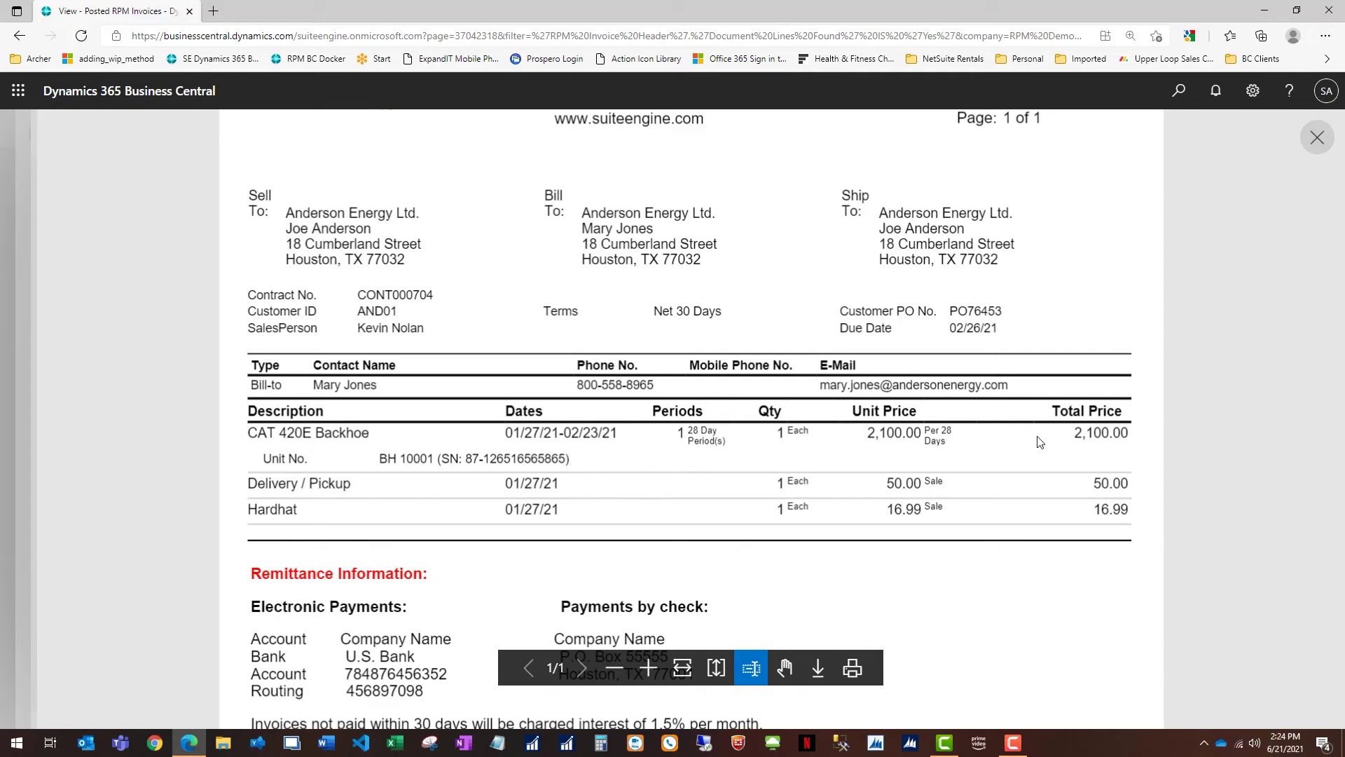
pyautogui.scroll(-2, 831, 513)
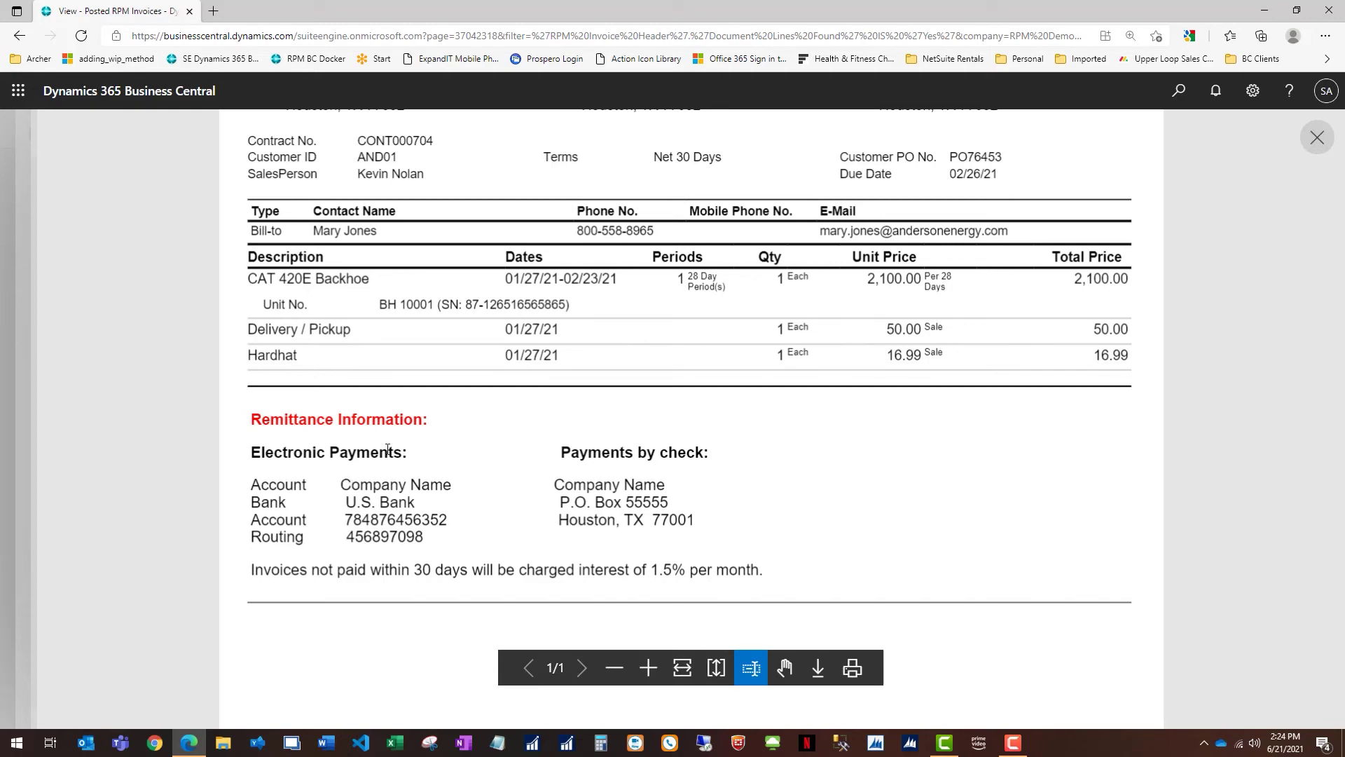
pyautogui.scroll(-5, 807, 448)
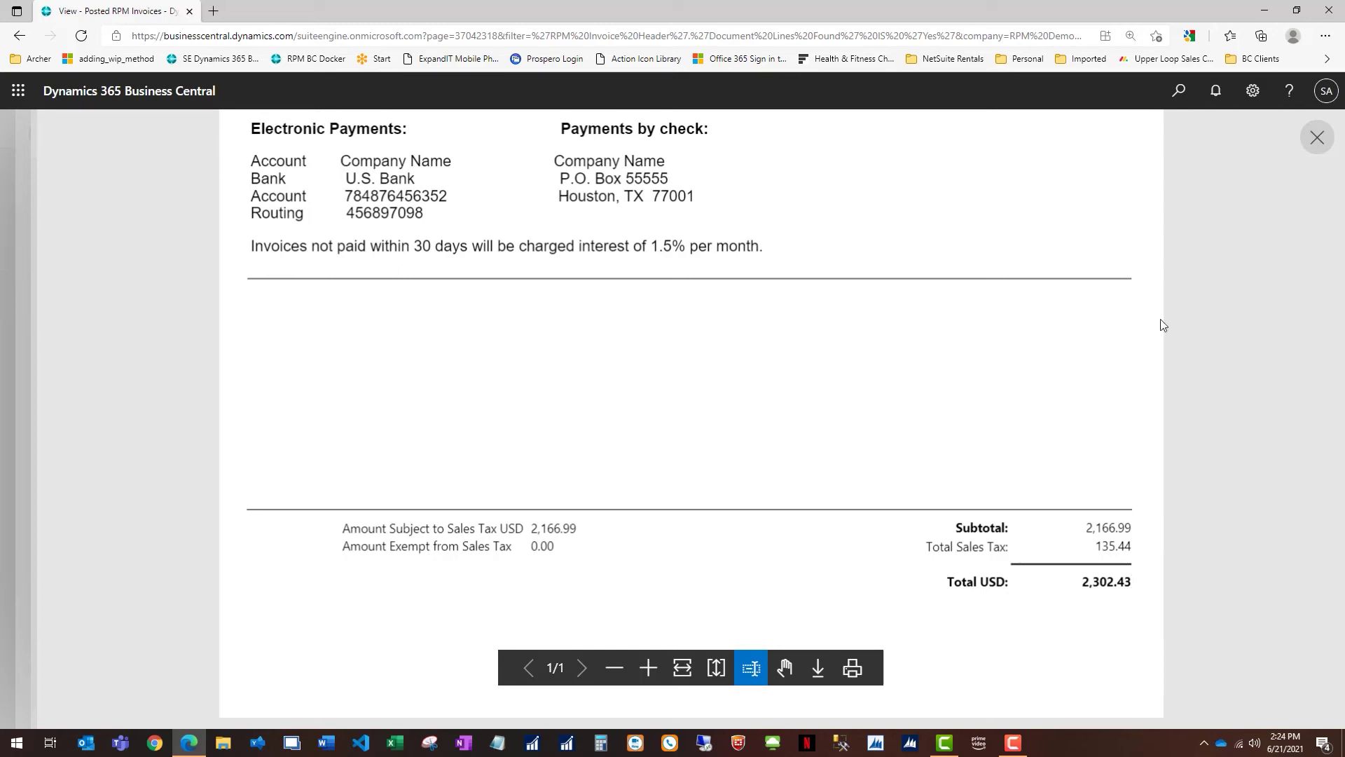
pyautogui.click(1317, 137)
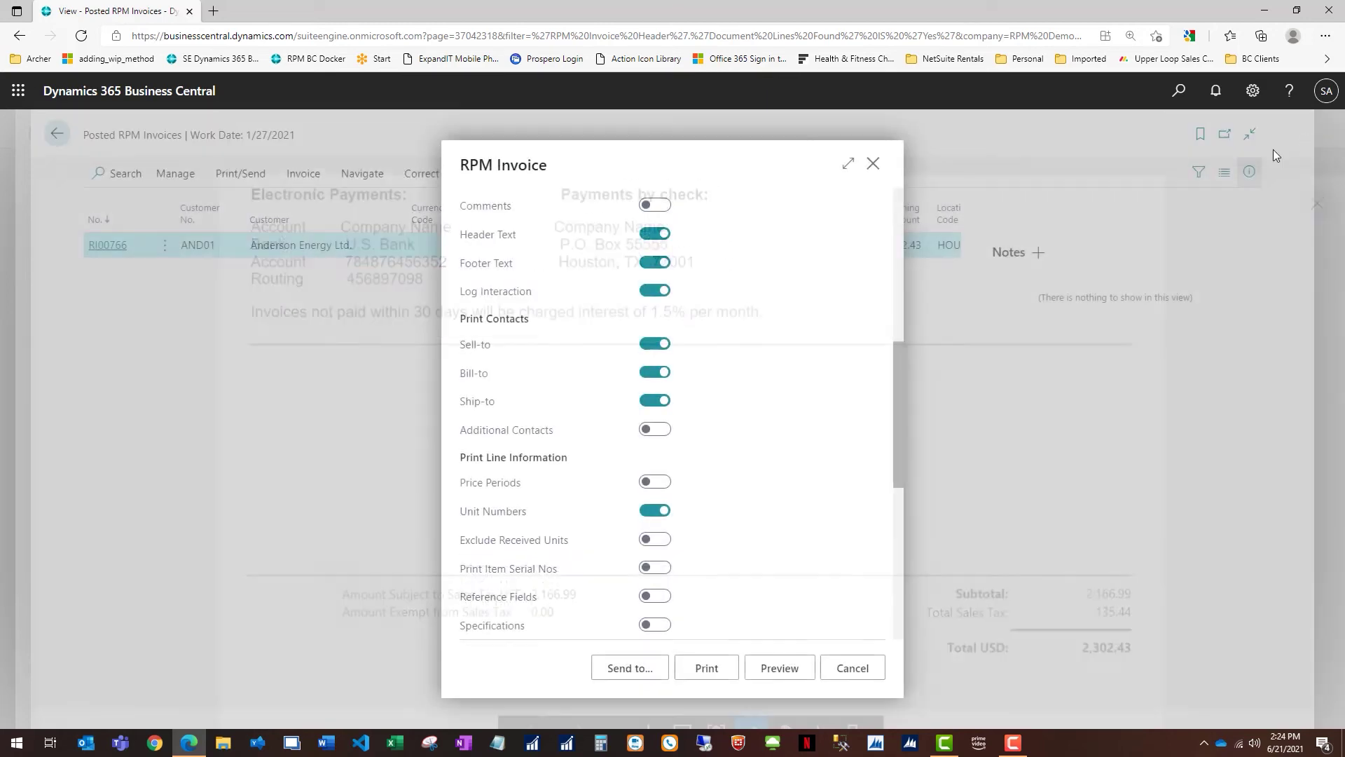
pyautogui.click(873, 163)
# Step: Find the entries related to the posted invoice and open its general ledger entries
pyautogui.click(303, 175)
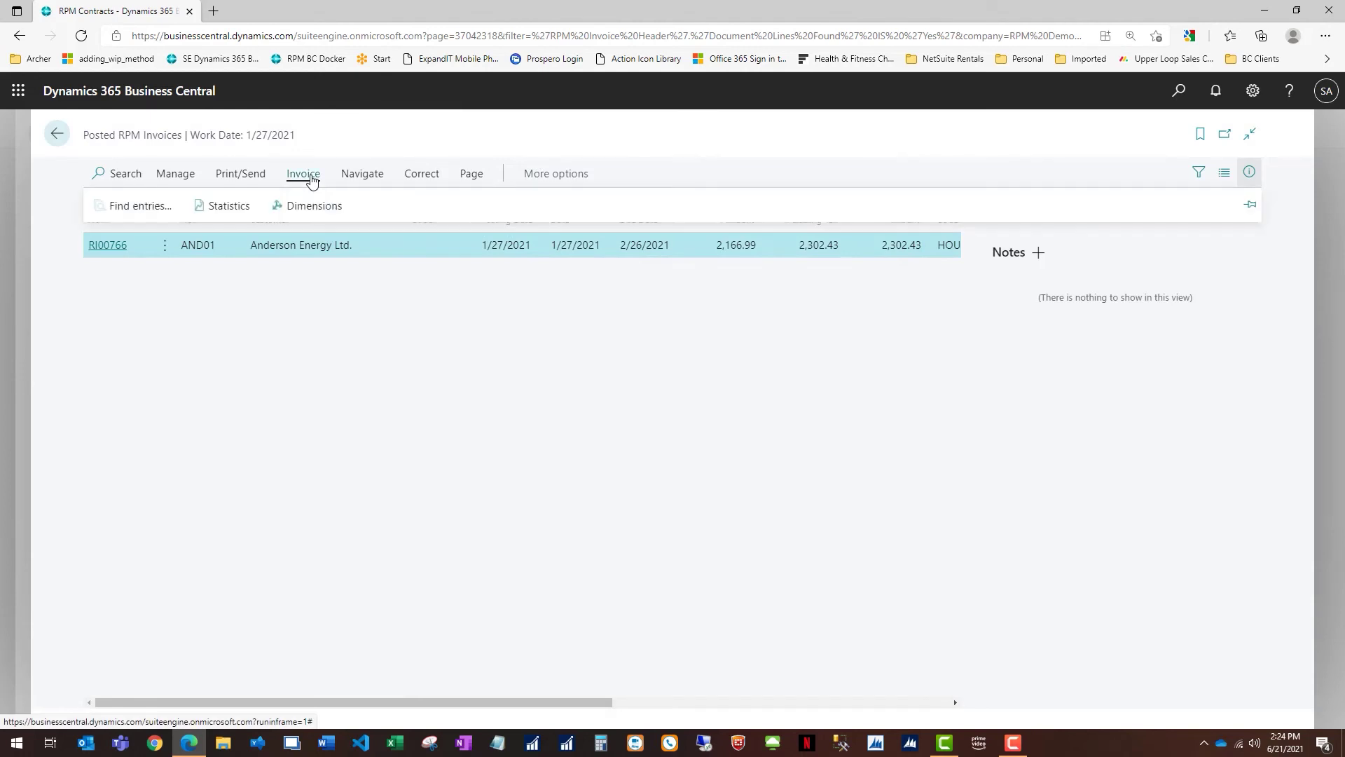
pyautogui.click(139, 206)
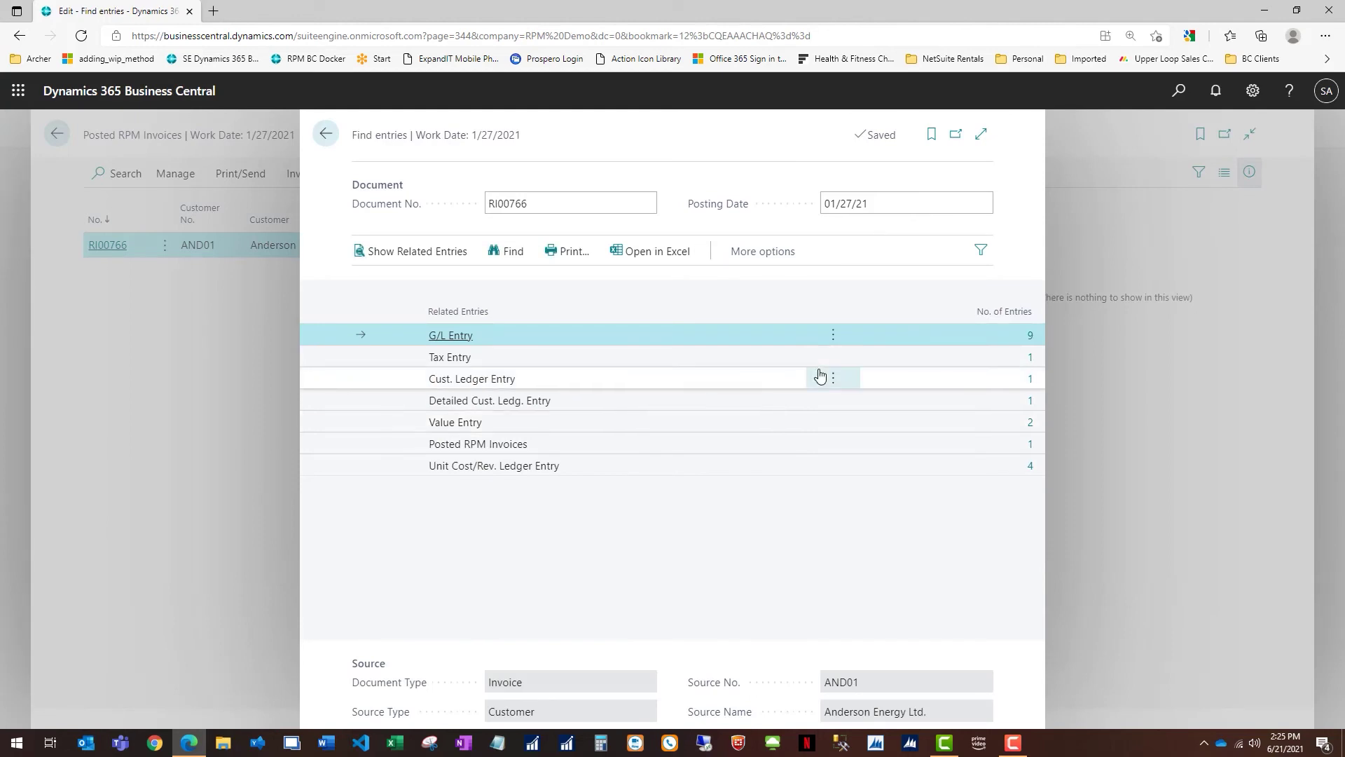
pyautogui.click(1031, 339)
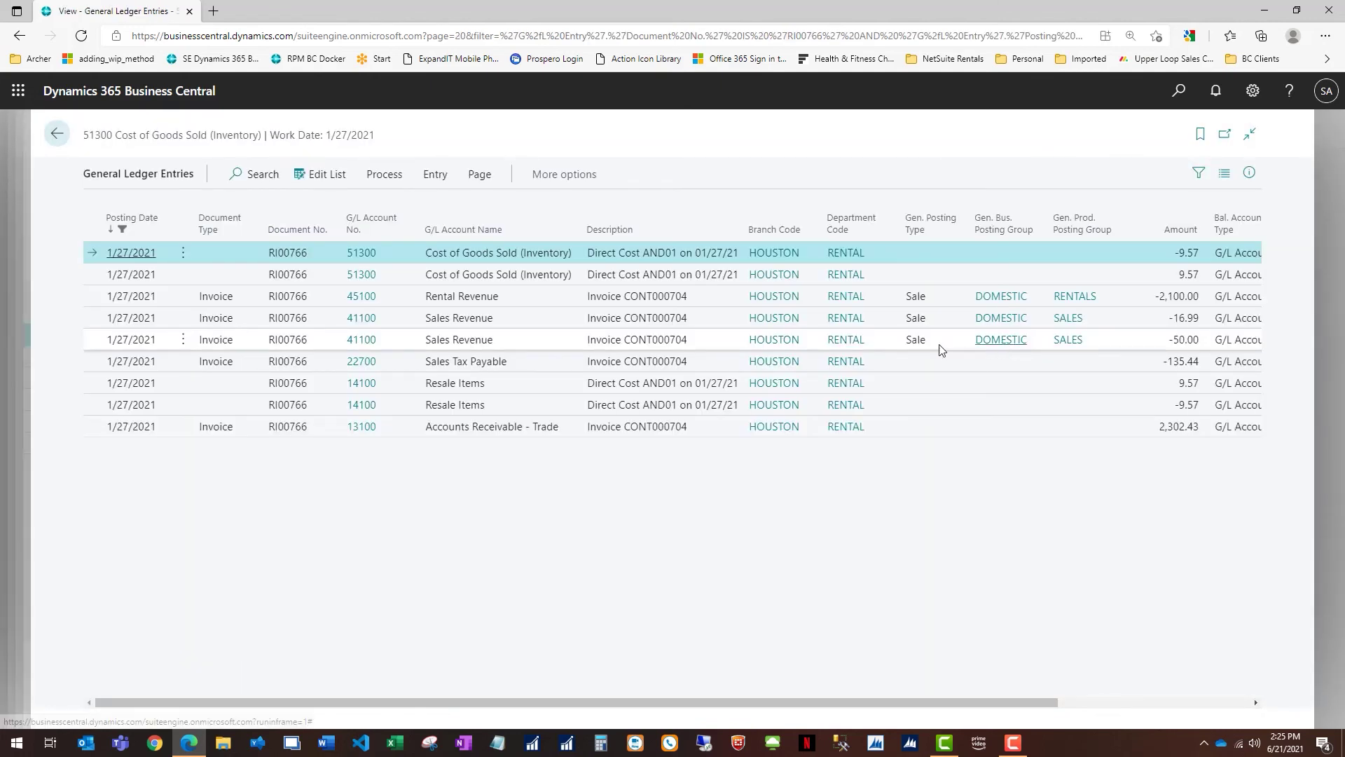
# Step: Examine the dimensions of the Rental Revenue ledger entry and return to the posted invoice list
pyautogui.click(634, 301)
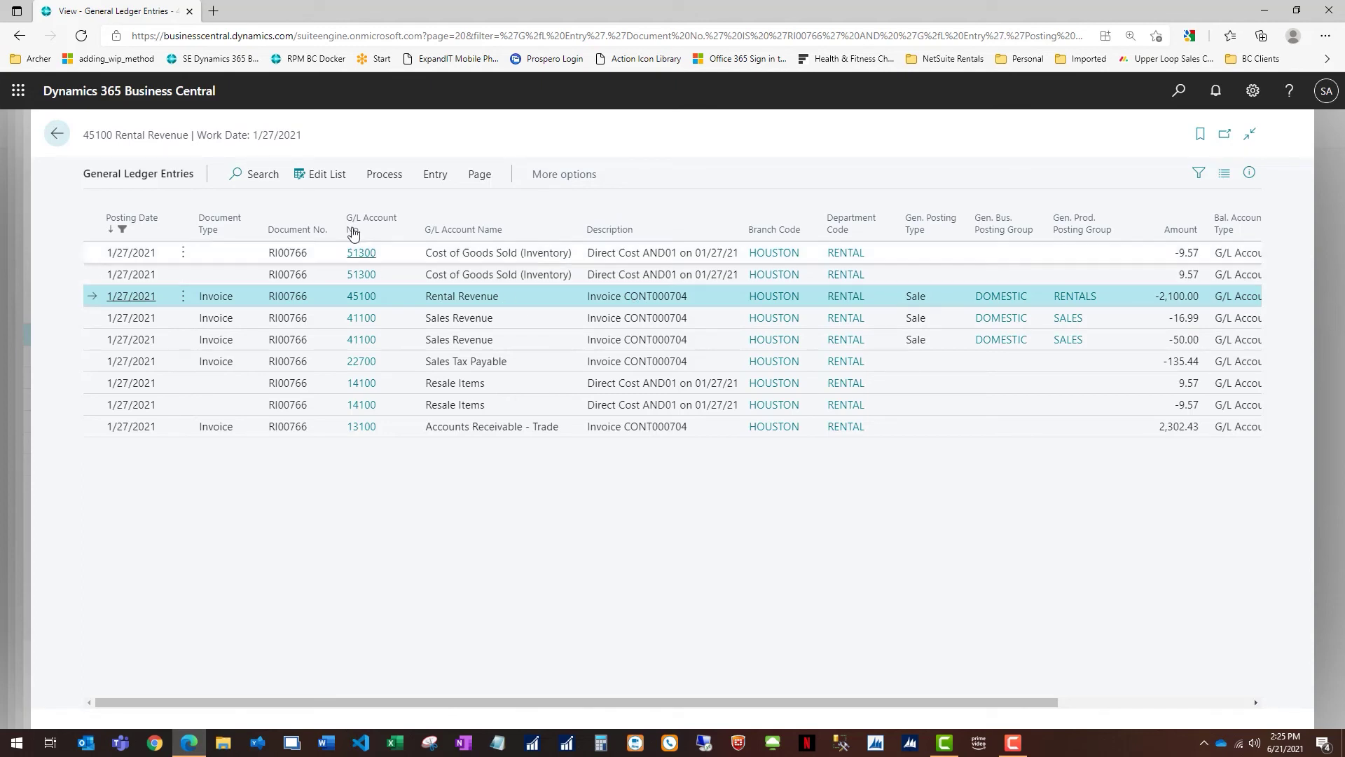
pyautogui.click(429, 180)
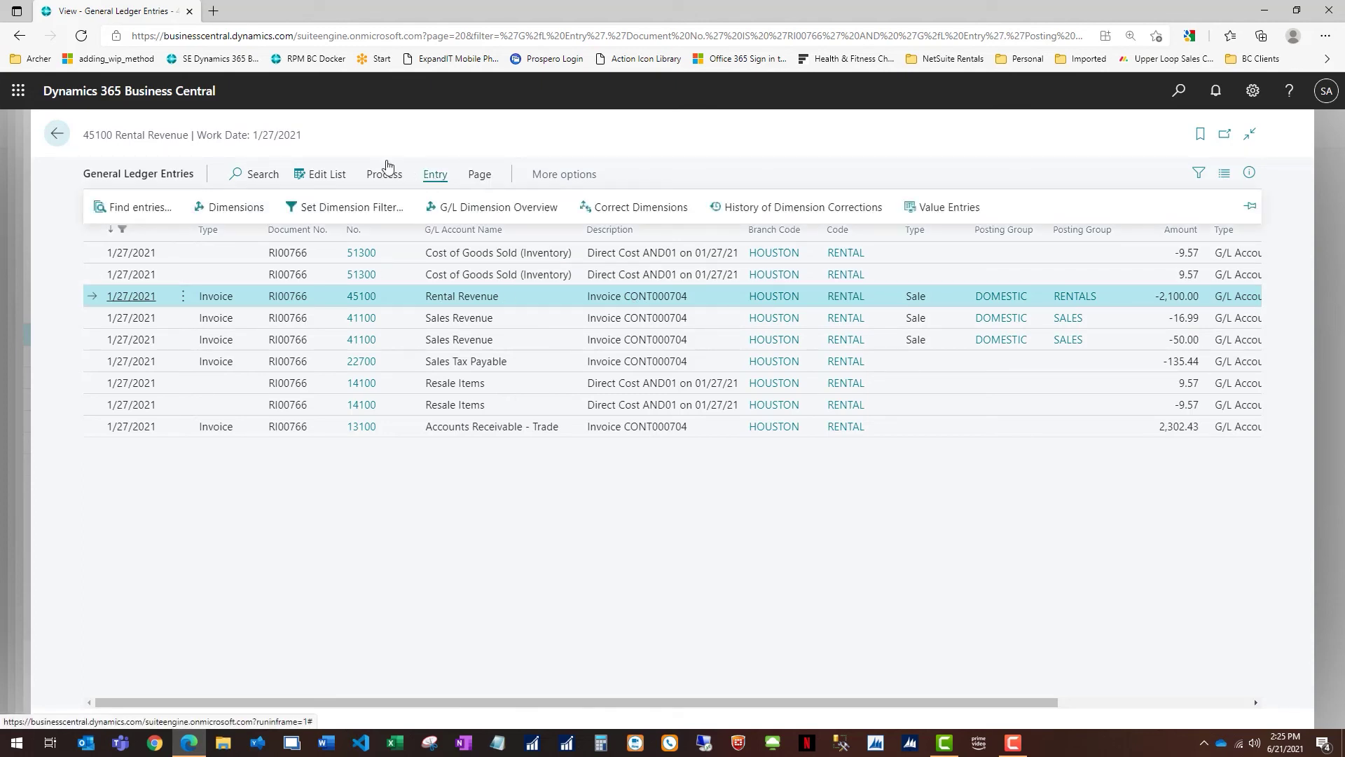
pyautogui.click(211, 208)
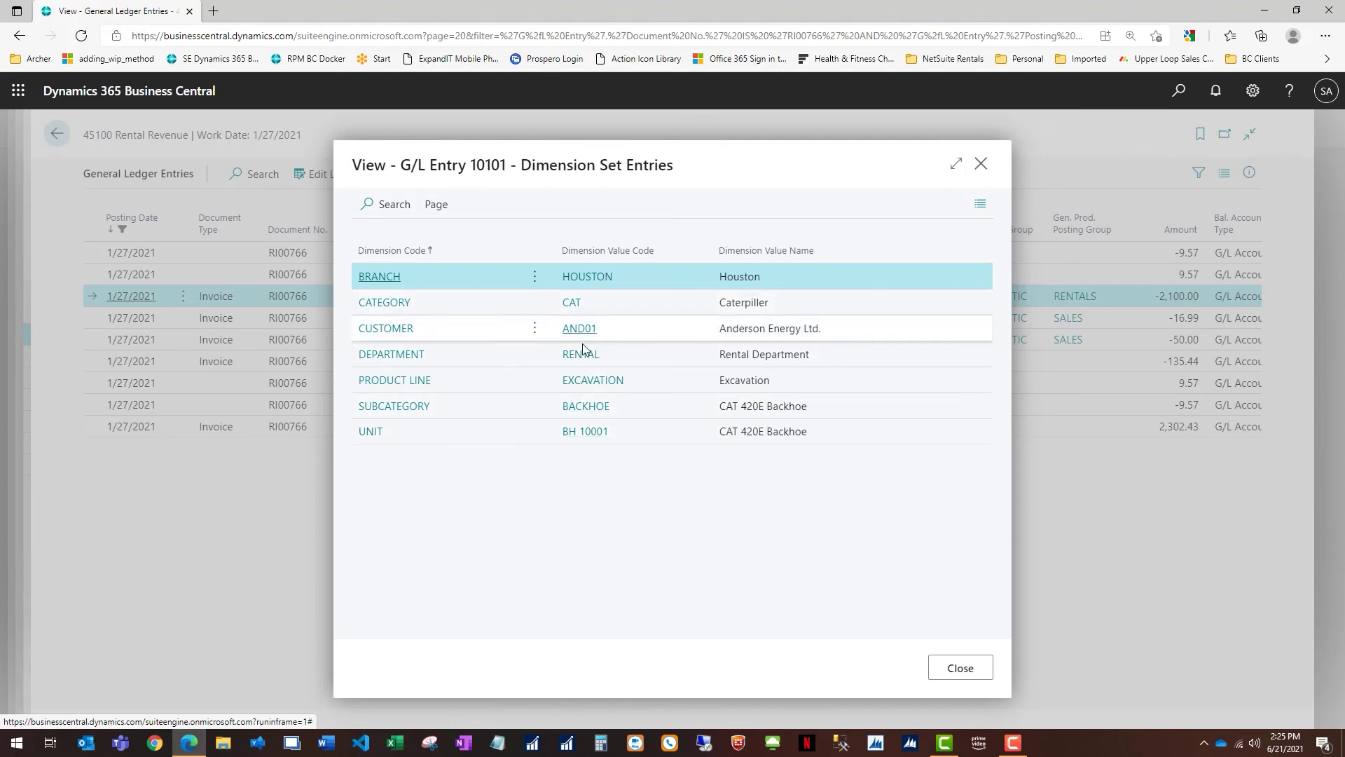
pyautogui.click(981, 165)
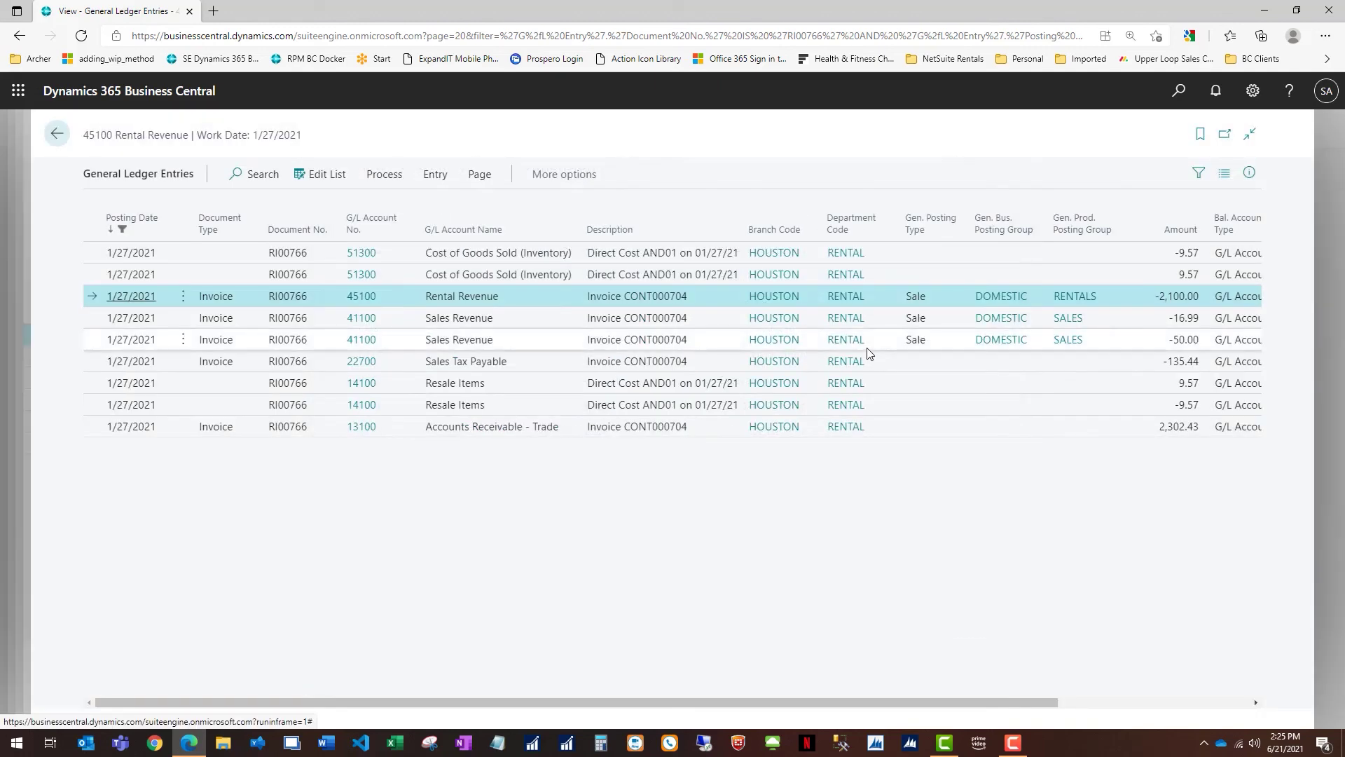
pyautogui.press('Escape')
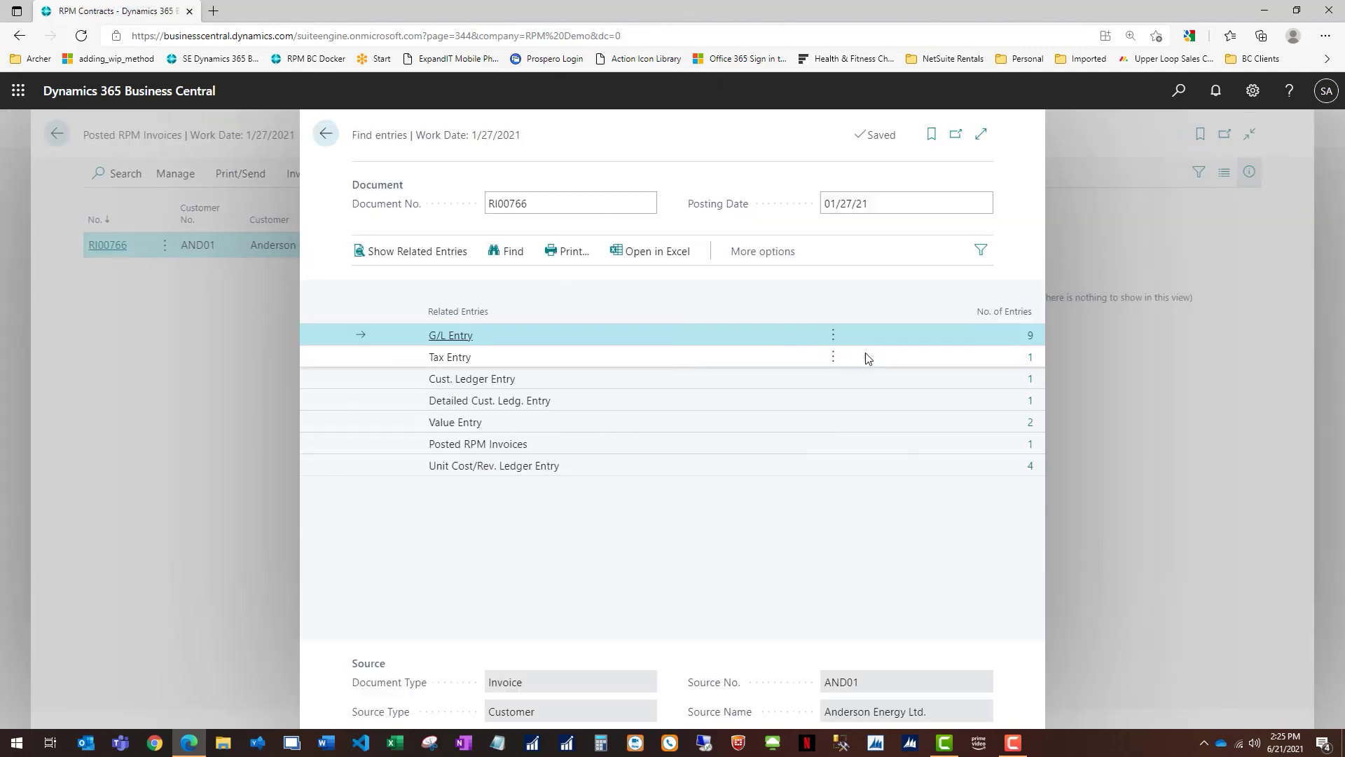
pyautogui.press('Escape')
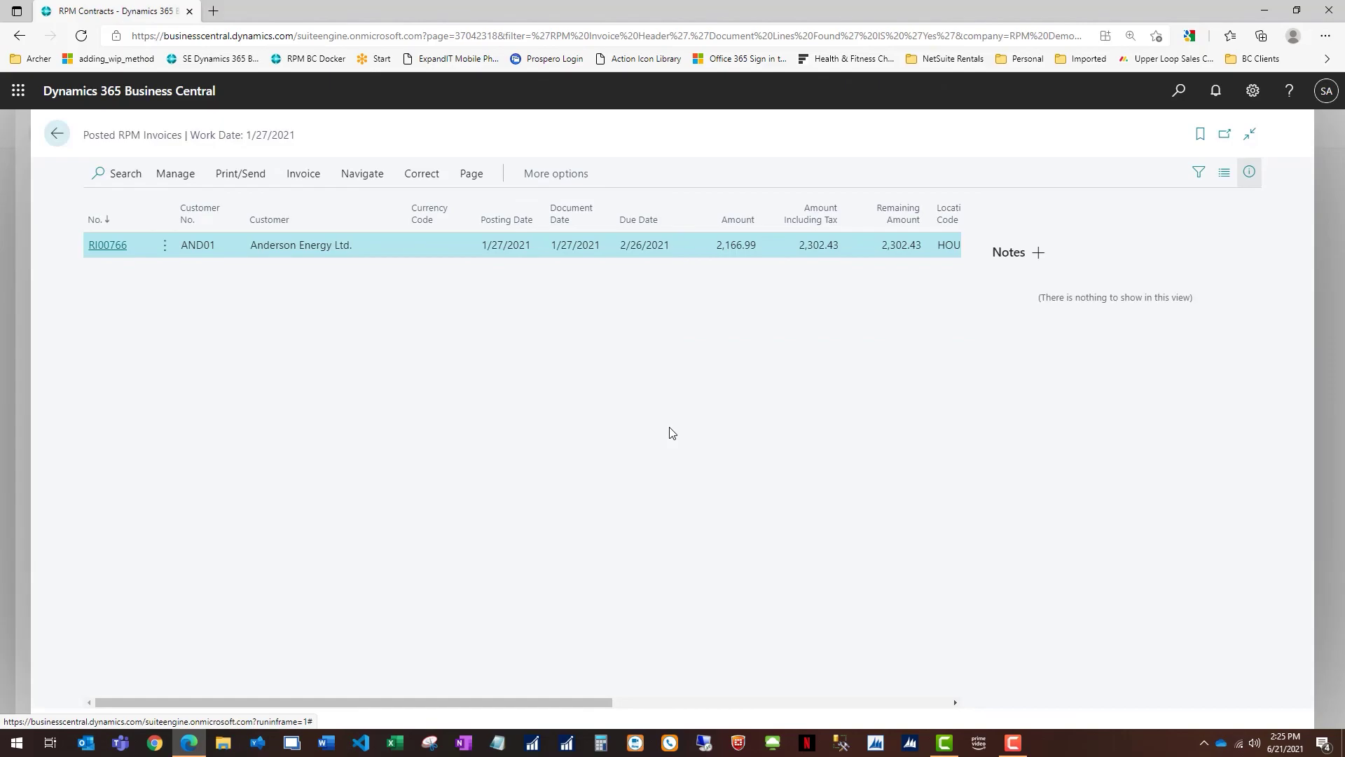